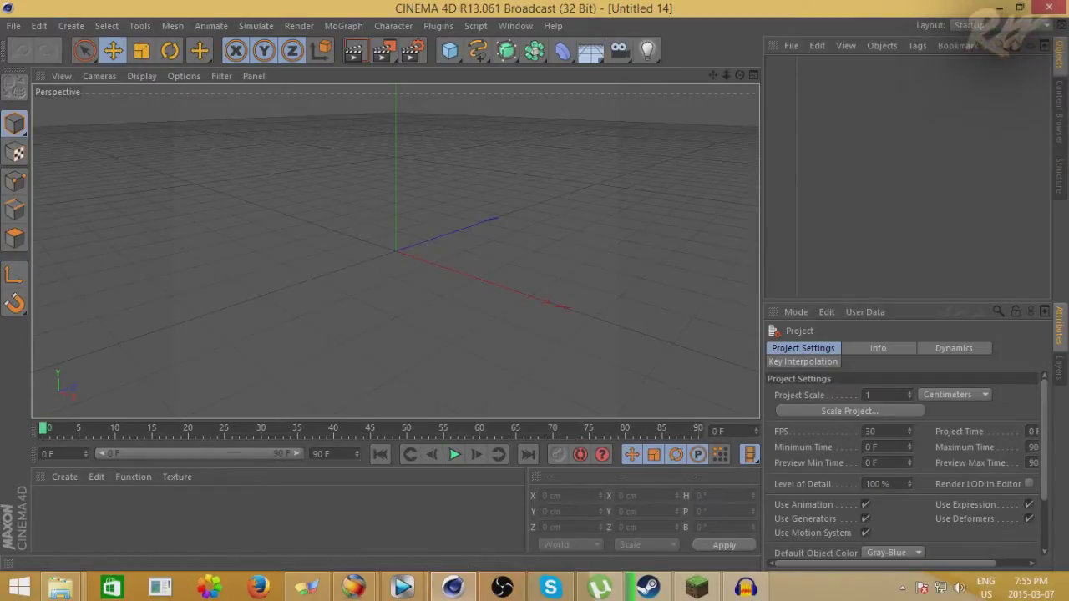
Add a MoText object to the empty scene.
{"action": "mouse_move", "coordinate": [43, 428]}
{"action": "left_mouse_down"}
{"action": "mouse_move", "coordinate": [442, 428]}
{"action": "mouse_move", "coordinate": [44, 429]}
{"action": "left_mouse_up"}
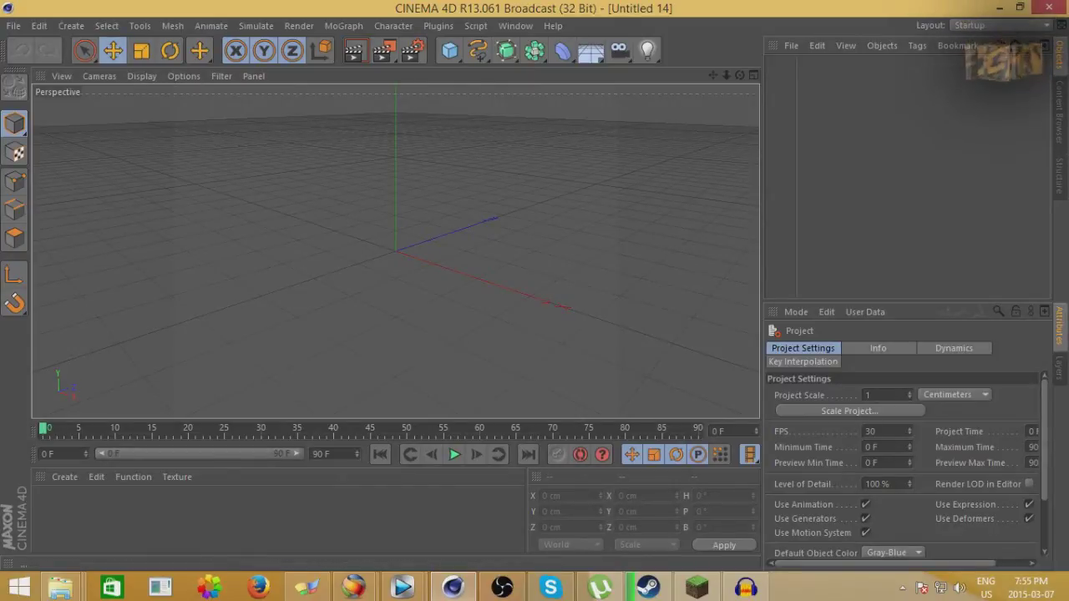
{"action": "left_click", "coordinate": [343, 26]}
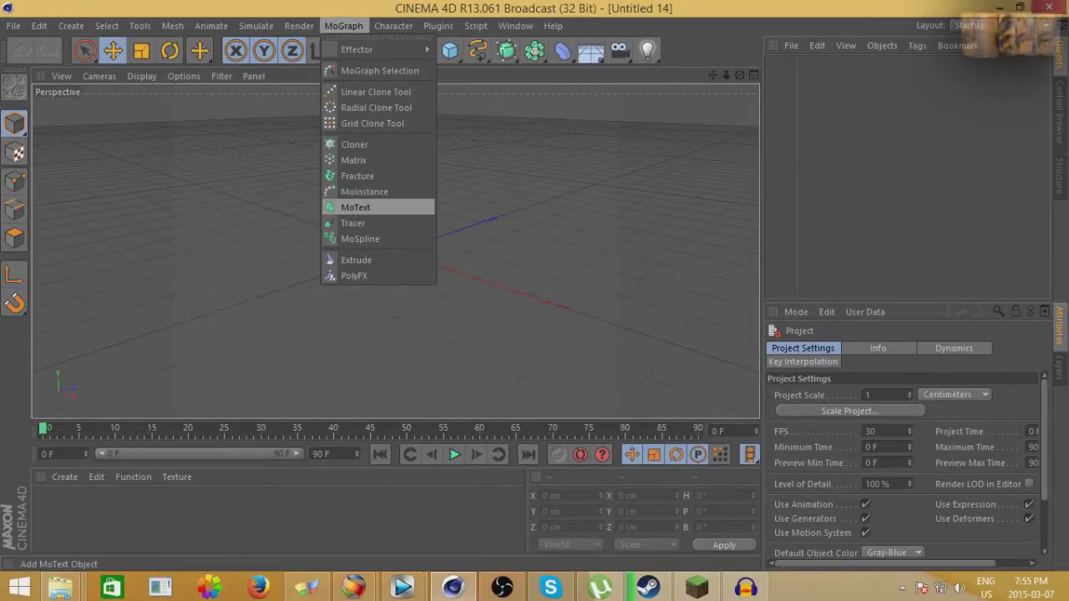
{"action": "left_click", "coordinate": [355, 207]}
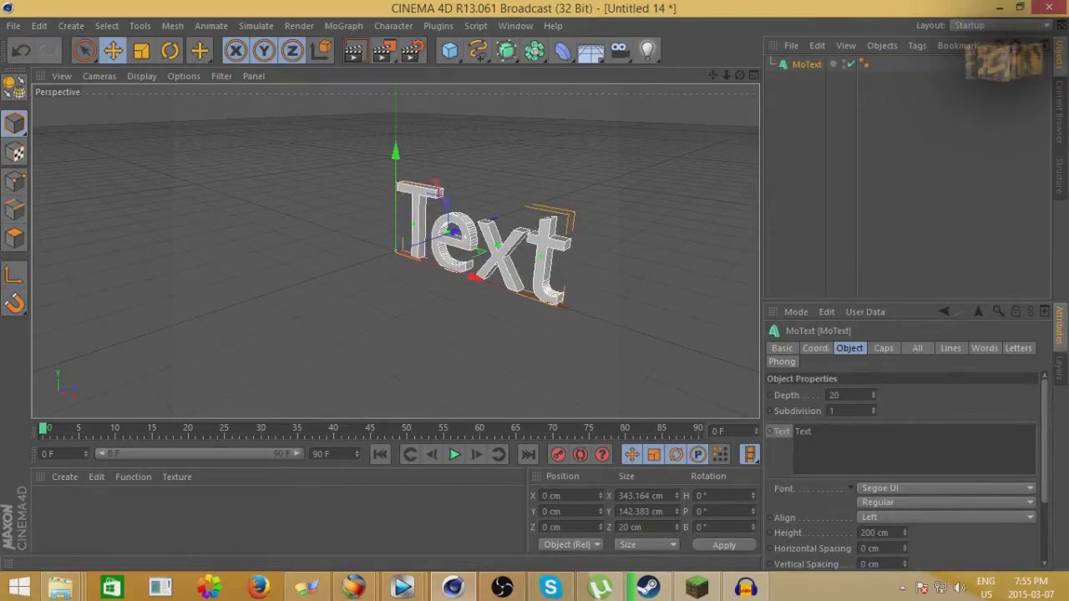
Replace the MoText's default wording with "Tutorial" and move the object to about X -188, Y 24, Z -176 cm.
{"action": "left_click", "coordinate": [796, 441]}
{"action": "key", "text": "BackSpace"}
{"action": "key", "text": "BackSpace"}
{"action": "key", "text": "BackSpace"}
{"action": "key", "text": "BackSpace"}
{"action": "key", "text": "BackSpace"}
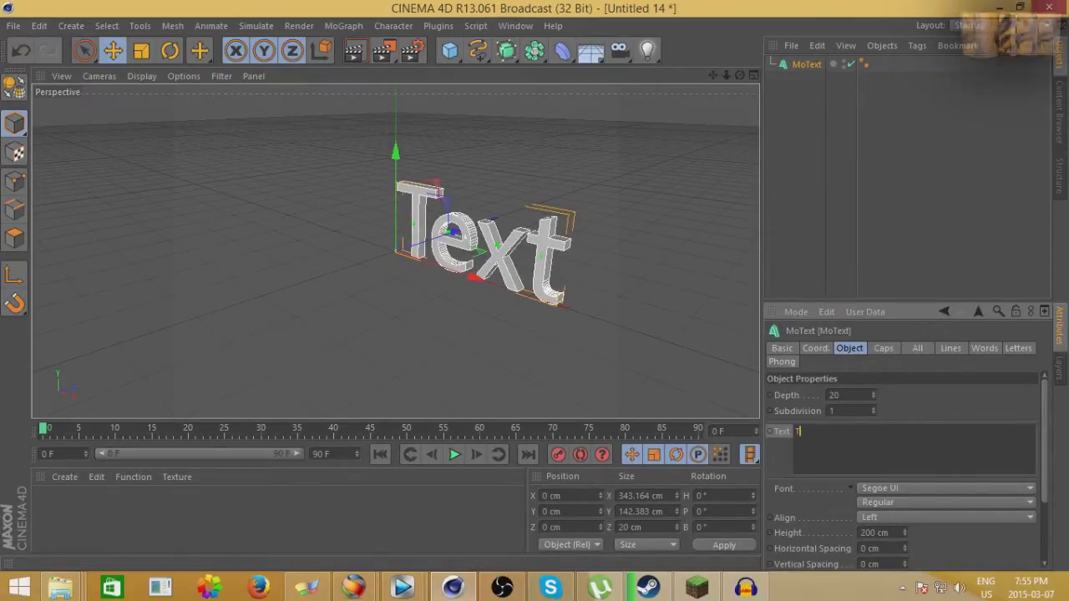
{"action": "type", "text": "Tut"}
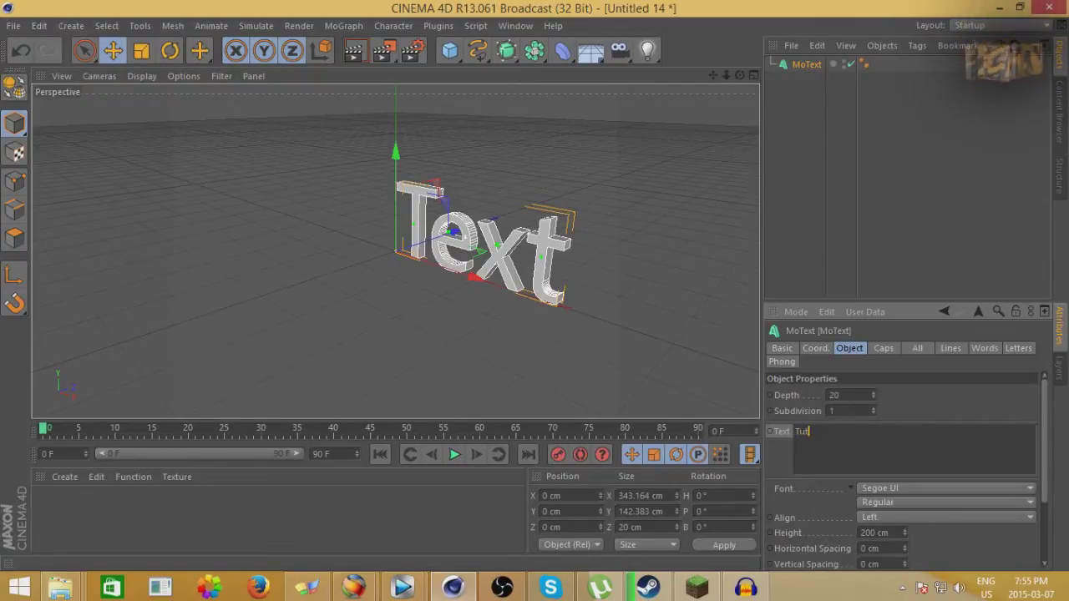
{"action": "type", "text": "orial"}
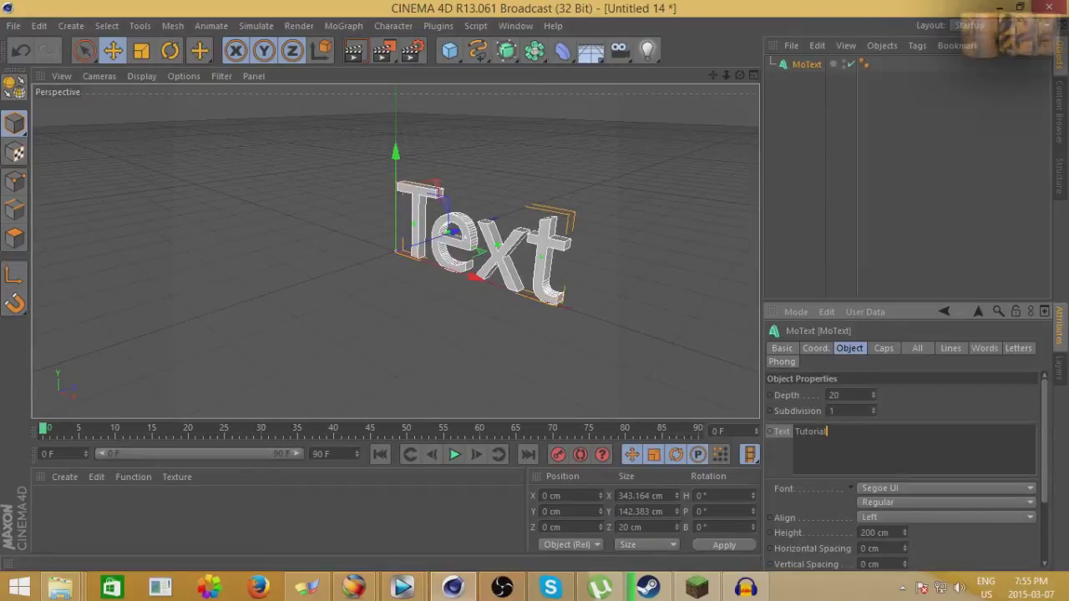
{"action": "left_click", "coordinate": [465, 237]}
{"action": "left_click_drag", "start_coordinate": [465, 237], "coordinate": [354, 238]}
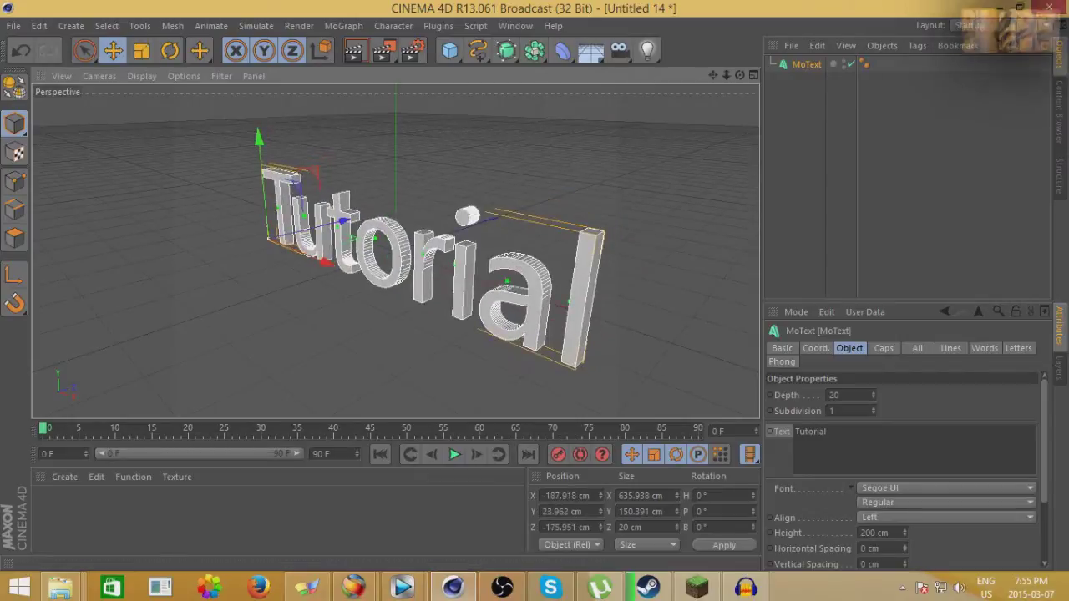
Set the MoText's subdivision to 100.
{"action": "double_click", "coordinate": [831, 410]}
{"action": "type", "text": "100"}
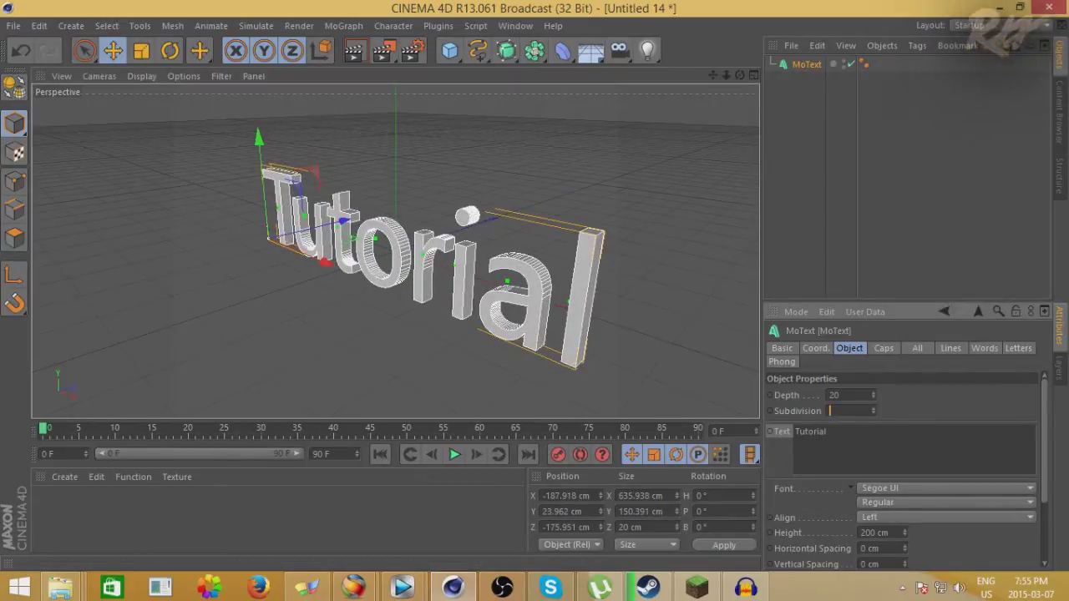
{"action": "key", "text": "Return"}
{"action": "left_click", "coordinate": [268, 238]}
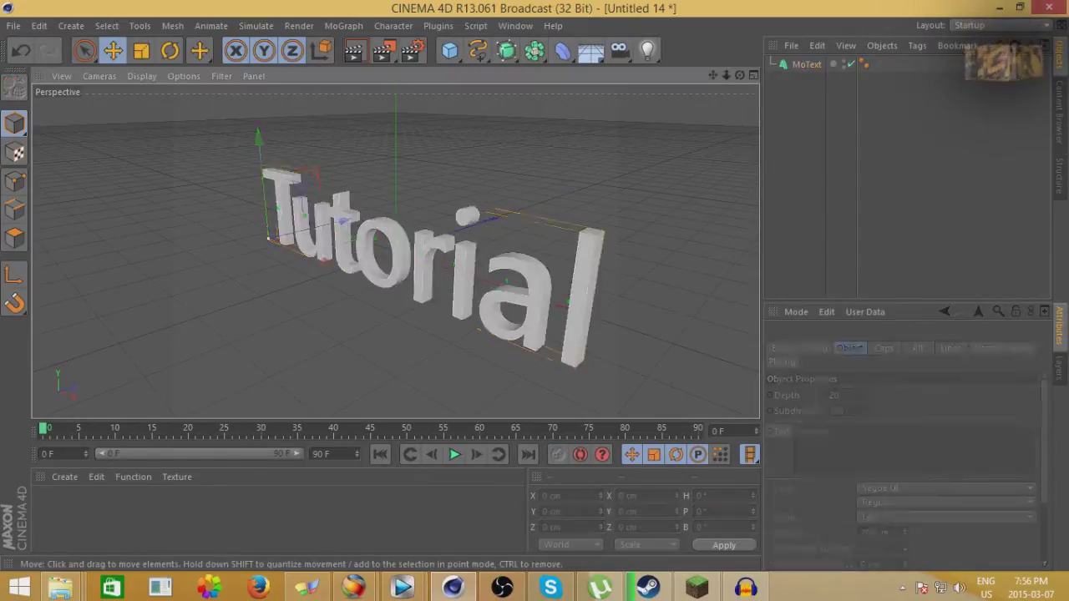
{"action": "left_click", "coordinate": [268, 238]}
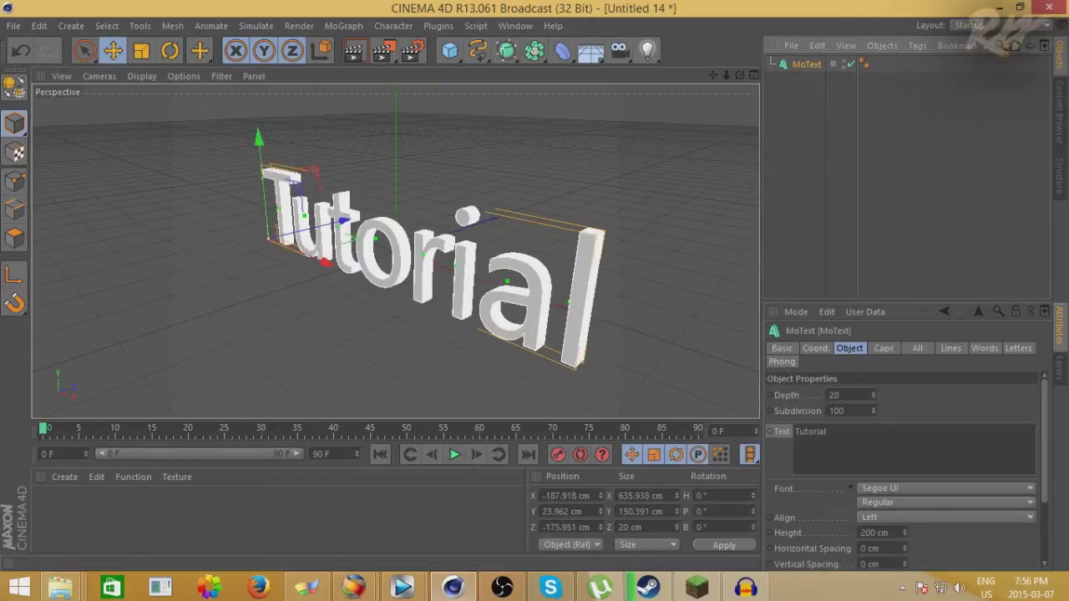
Set the MoText's extrusion depth to 30.
{"action": "double_click", "coordinate": [834, 395]}
{"action": "key", "text": "BackSpace"}
{"action": "type", "text": "30"}
{"action": "key", "text": "Return"}
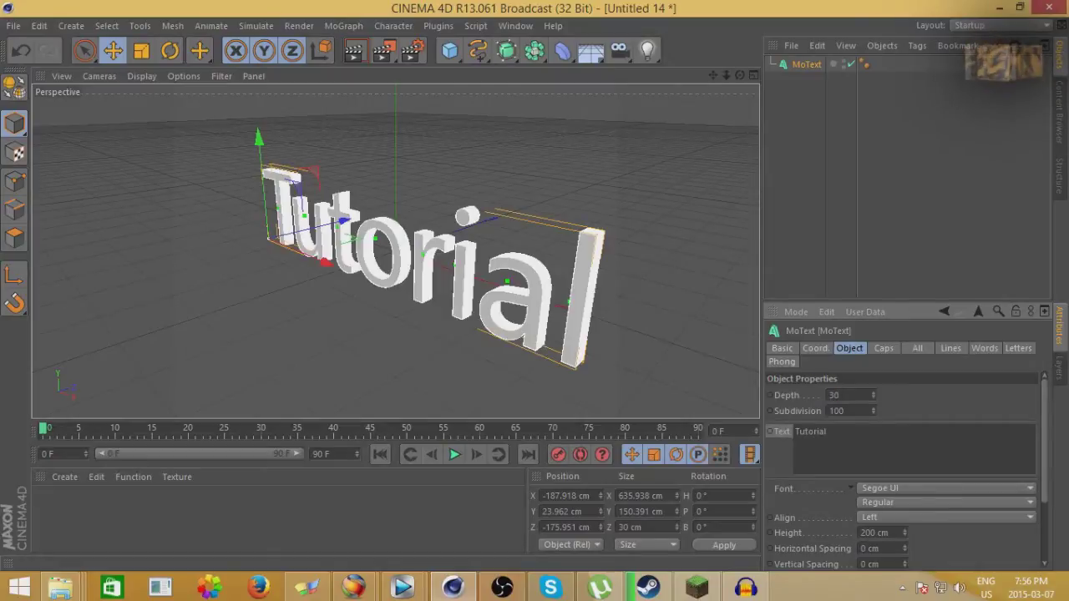
{"action": "left_click", "coordinate": [268, 238]}
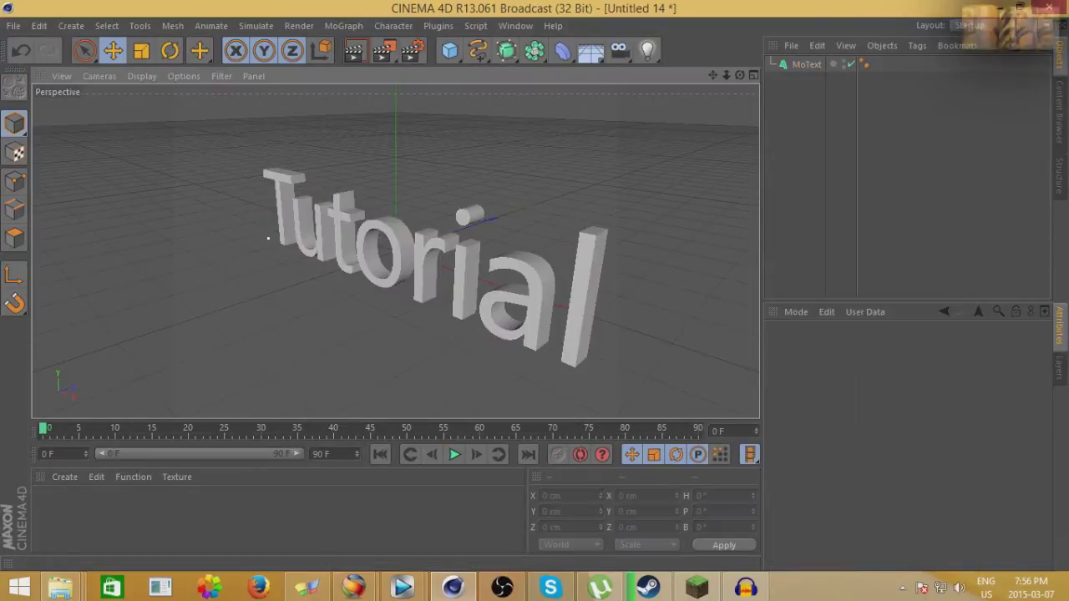
{"action": "left_click", "coordinate": [268, 238]}
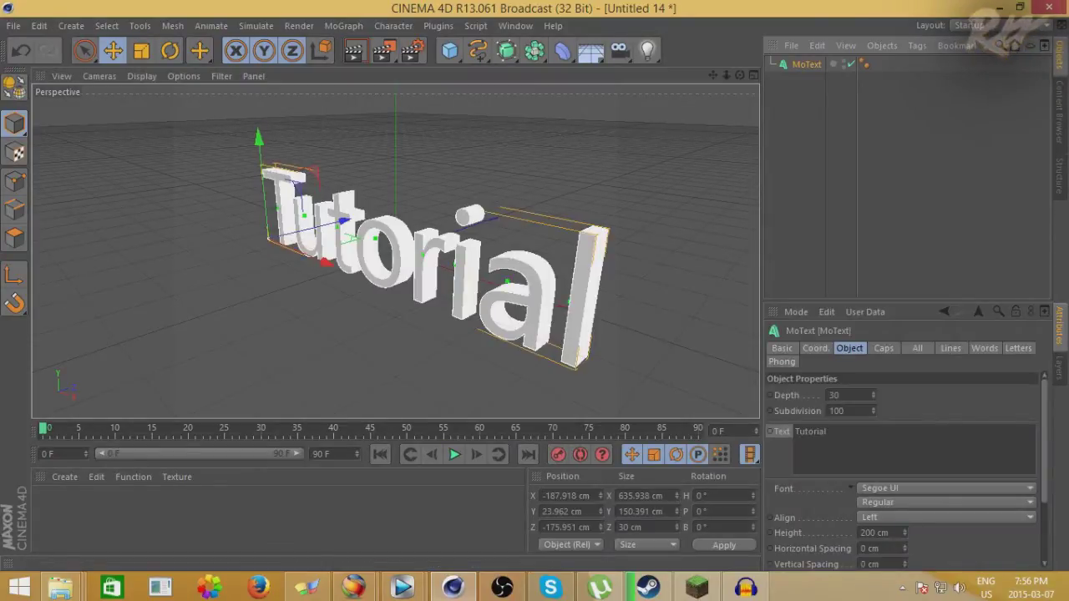
Browse the fonts available for the MoText without choosing a different one.
{"action": "scroll", "coordinate": [907, 469], "scroll_direction": "down", "scroll_amount": 3}
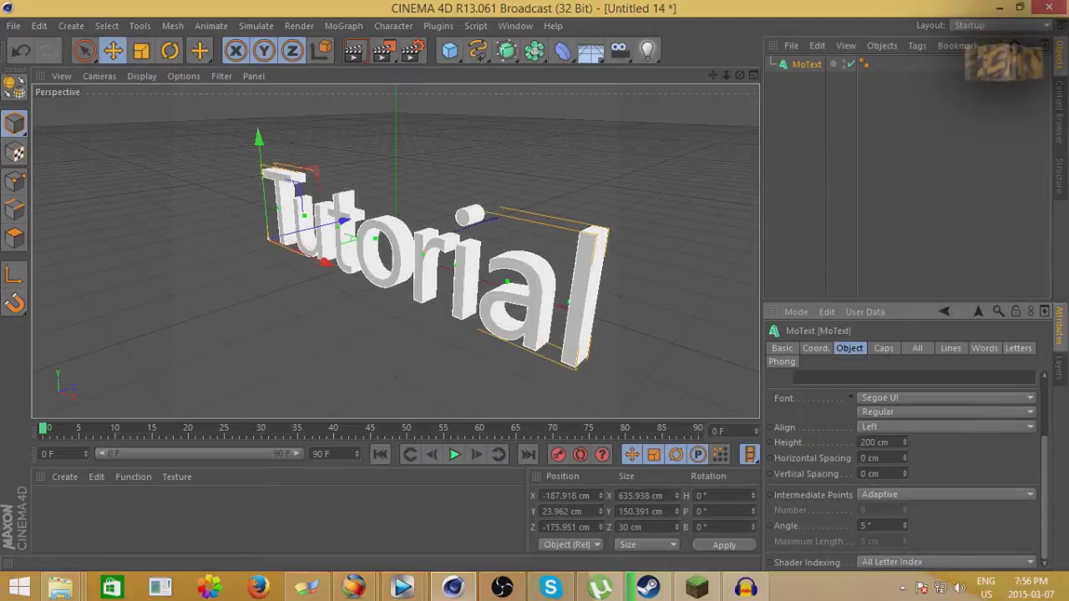
{"action": "left_click", "coordinate": [943, 397]}
{"action": "scroll", "coordinate": [944, 493], "scroll_direction": "down", "scroll_amount": 4}
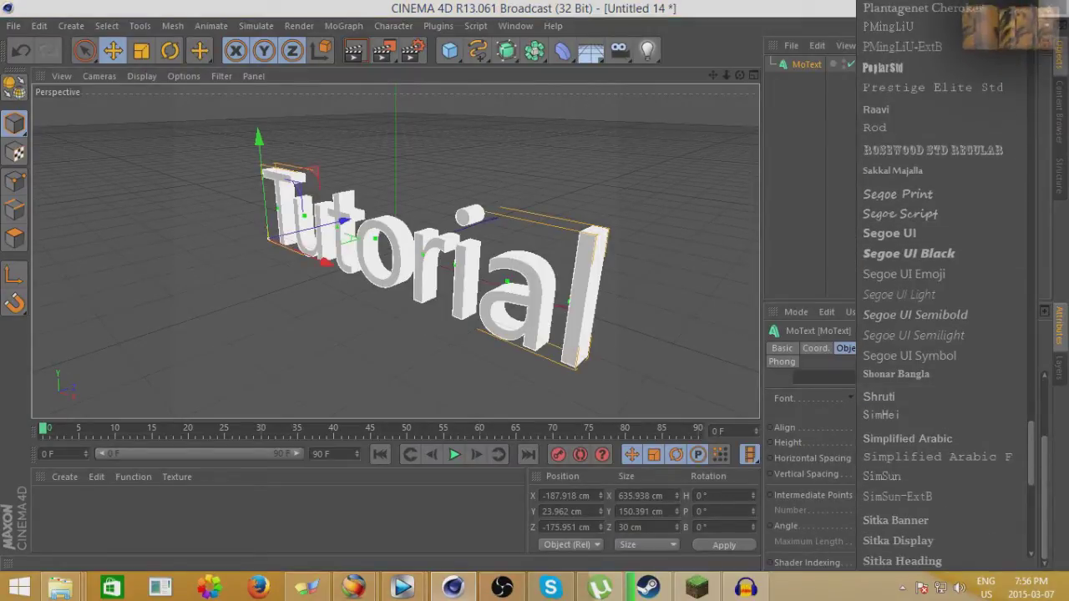
{"action": "key", "text": "Escape"}
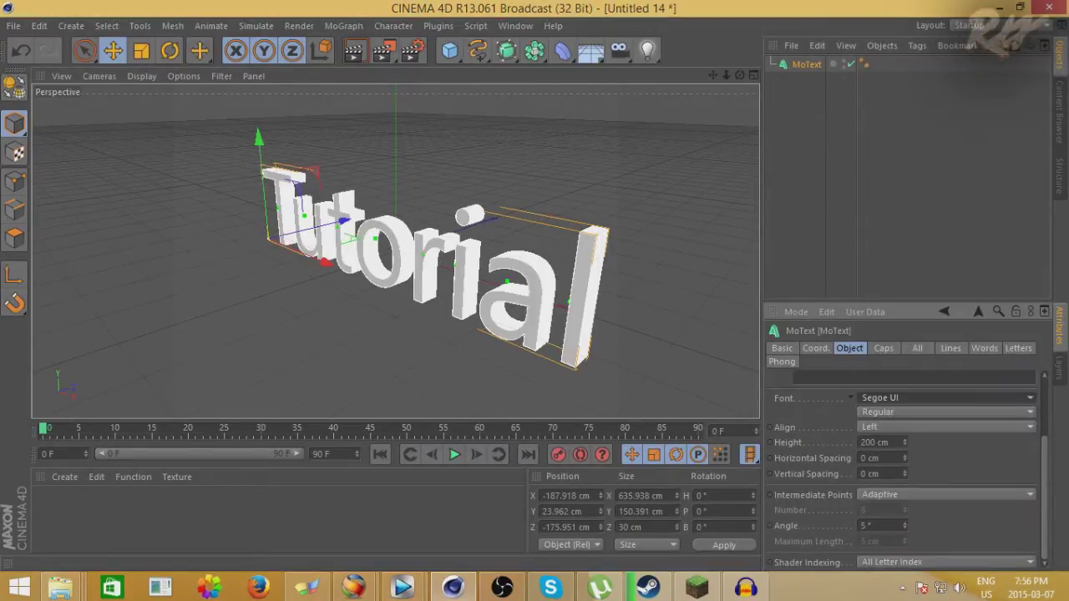
Try the Middle and Right alignments before restoring Left, and set a keyframe on the MoText's Align parameter at frame 0.
{"action": "left_click", "coordinate": [944, 427]}
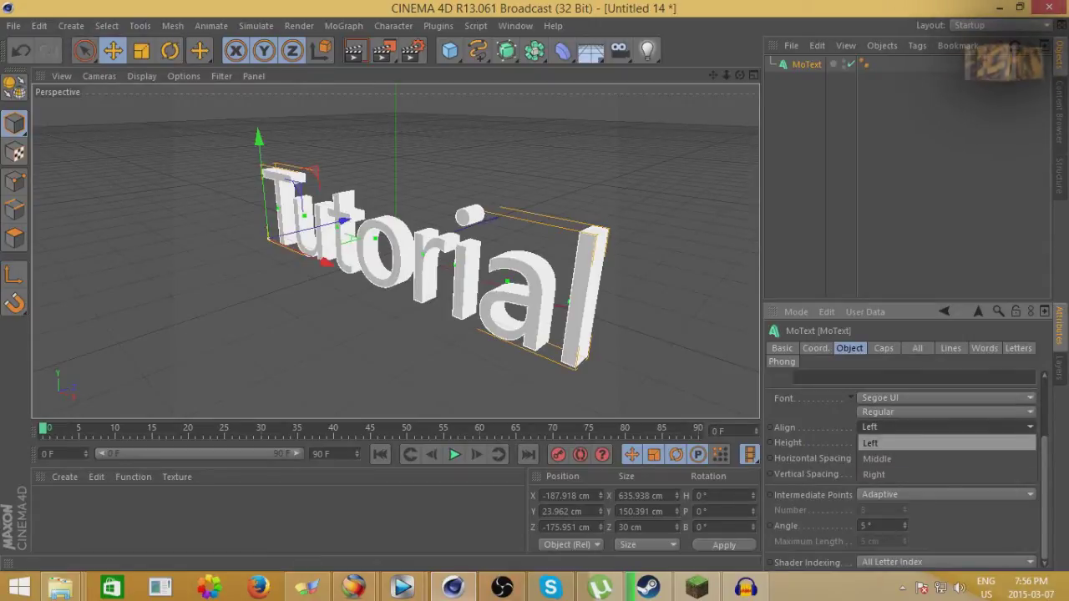
{"action": "left_click", "coordinate": [890, 459]}
{"action": "left_click", "coordinate": [943, 427]}
{"action": "left_click", "coordinate": [890, 474]}
{"action": "left_click", "coordinate": [944, 426]}
{"action": "left_click", "coordinate": [870, 443]}
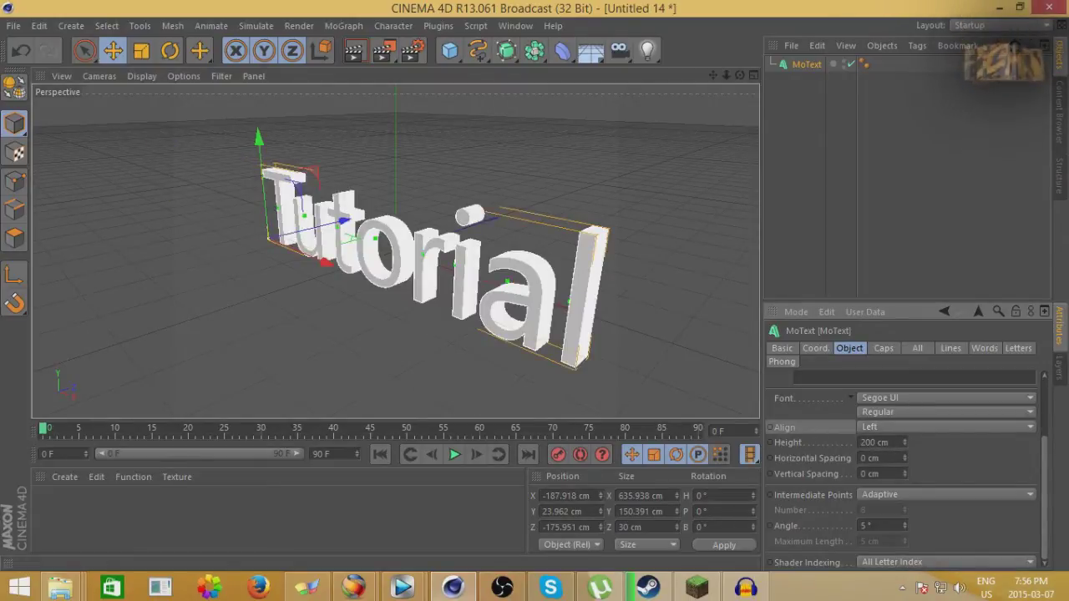
{"action": "left_click", "coordinate": [770, 427], "text": "ctrl"}
Move the "Tutorial" text to about X -107, Y 65, Z -257 cm.
{"action": "scroll", "coordinate": [504, 356], "scroll_direction": "up", "scroll_amount": 5}
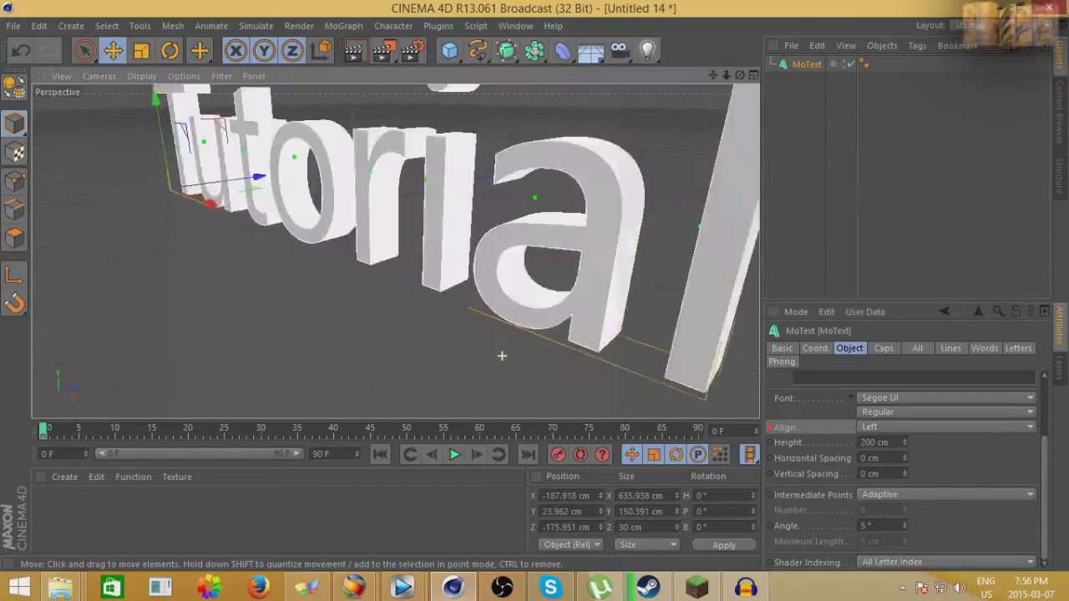
{"action": "scroll", "coordinate": [503, 356], "scroll_direction": "down", "scroll_amount": 10}
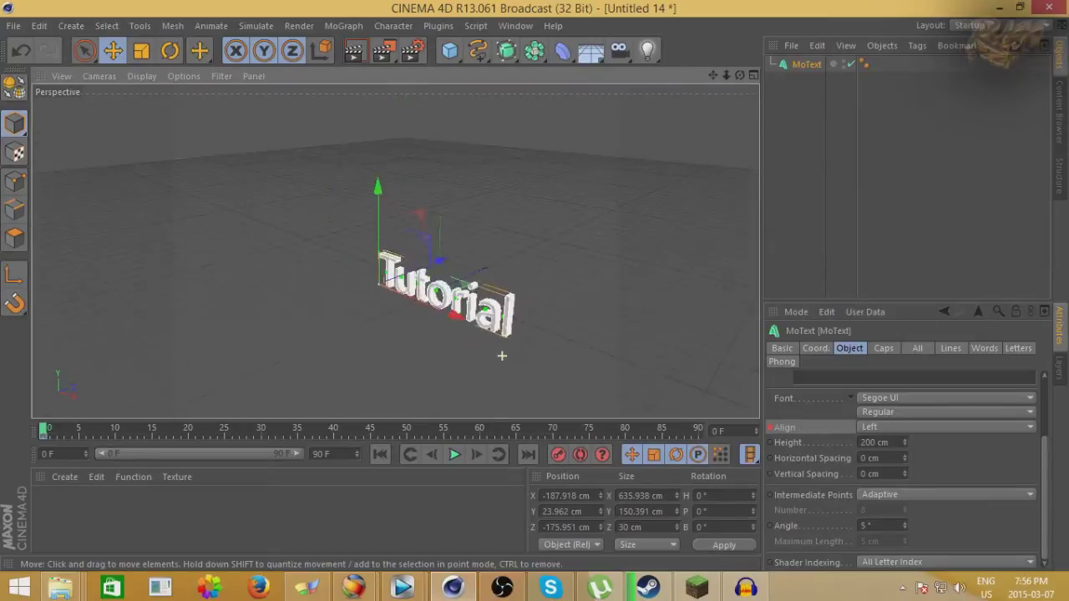
{"action": "scroll", "coordinate": [502, 356], "scroll_direction": "down", "scroll_amount": 5}
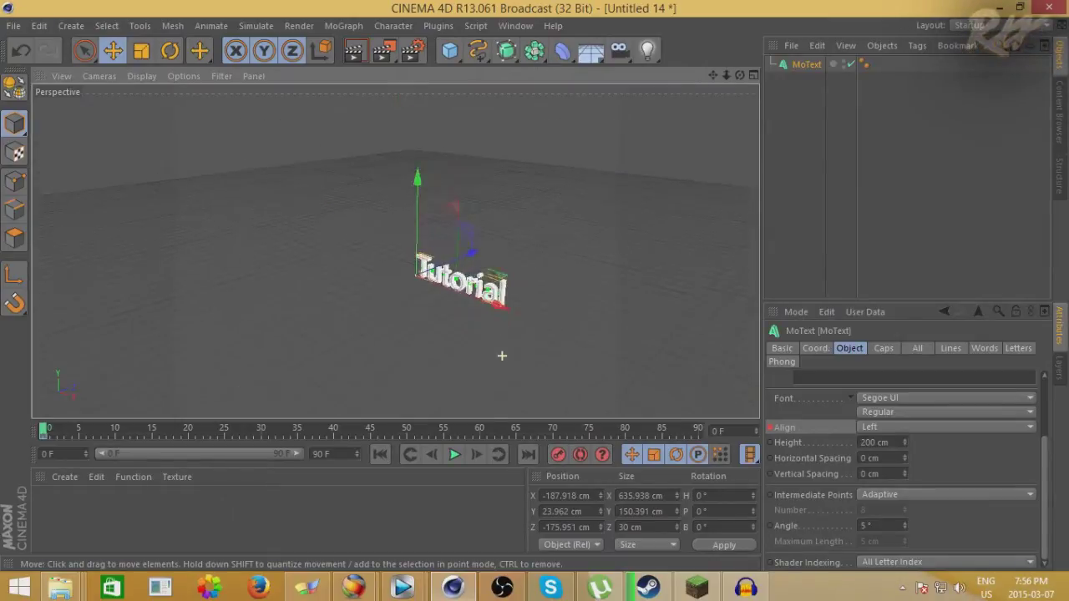
{"action": "scroll", "coordinate": [446, 330], "scroll_direction": "up", "scroll_amount": 6}
{"action": "scroll", "coordinate": [446, 330], "scroll_direction": "down", "scroll_amount": 6}
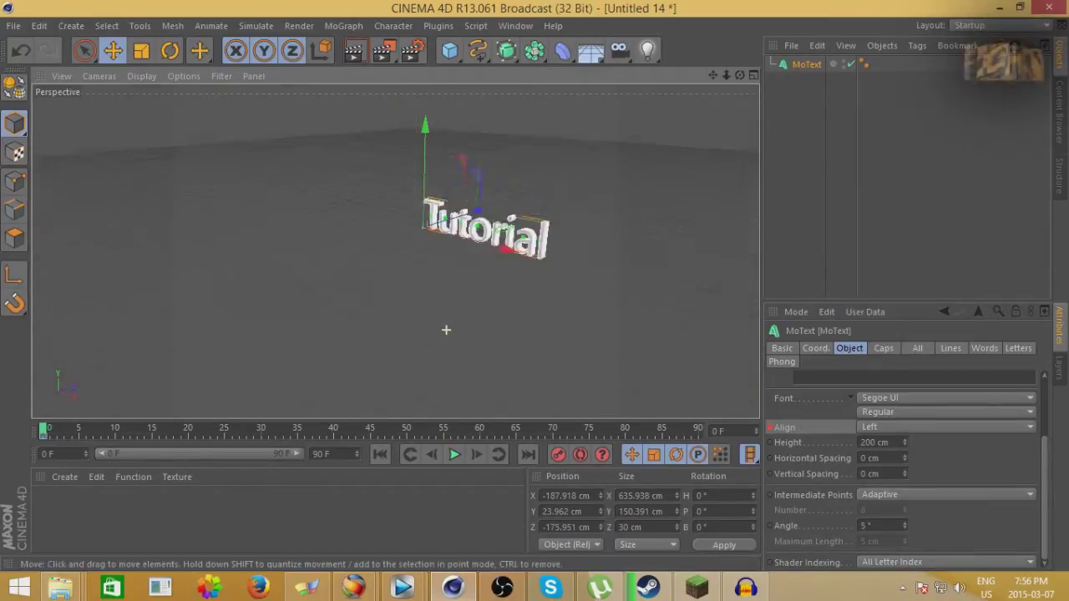
{"action": "right_click_drag", "start_coordinate": [449, 322], "coordinate": [498, 296]}
{"action": "scroll", "coordinate": [498, 296], "scroll_direction": "up", "scroll_amount": 4}
{"action": "scroll", "coordinate": [401, 334], "scroll_direction": "up", "scroll_amount": 4}
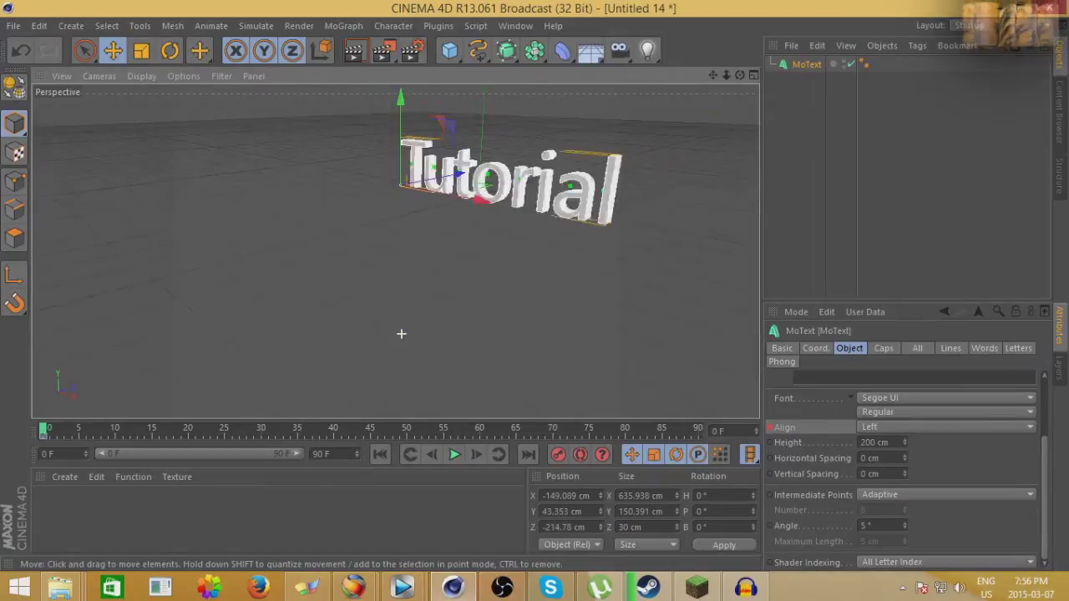
{"action": "scroll", "coordinate": [439, 296], "scroll_direction": "down", "scroll_amount": 3}
{"action": "scroll", "coordinate": [496, 269], "scroll_direction": "up", "scroll_amount": 2}
{"action": "scroll", "coordinate": [484, 273], "scroll_direction": "down", "scroll_amount": 1}
{"action": "scroll", "coordinate": [484, 273], "scroll_direction": "down", "scroll_amount": 2}
{"action": "mouse_move", "coordinate": [485, 273]}
{"action": "right_mouse_down"}
{"action": "mouse_move", "coordinate": [451, 274]}
{"action": "mouse_move", "coordinate": [539, 273]}
{"action": "mouse_move", "coordinate": [418, 273]}
{"action": "mouse_move", "coordinate": [536, 273]}
{"action": "mouse_move", "coordinate": [468, 273]}
{"action": "mouse_move", "coordinate": [477, 273]}
{"action": "right_mouse_up"}
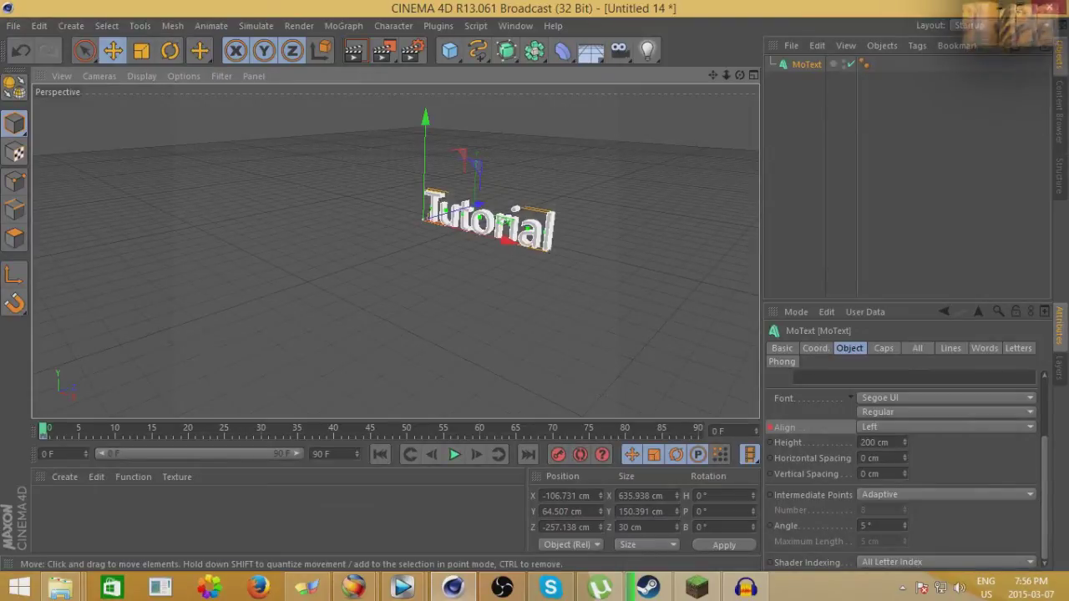
{"action": "scroll", "coordinate": [556, 257], "scroll_direction": "up", "scroll_amount": 5}
{"action": "scroll", "coordinate": [484, 193], "scroll_direction": "down", "scroll_amount": 2}
{"action": "scroll", "coordinate": [297, 231], "scroll_direction": "up", "scroll_amount": 3}
{"action": "scroll", "coordinate": [422, 147], "scroll_direction": "up", "scroll_amount": 3}
{"action": "scroll", "coordinate": [423, 148], "scroll_direction": "down", "scroll_amount": 6}
{"action": "scroll", "coordinate": [472, 172], "scroll_direction": "up", "scroll_amount": 1}
{"action": "scroll", "coordinate": [488, 173], "scroll_direction": "down", "scroll_amount": 2}
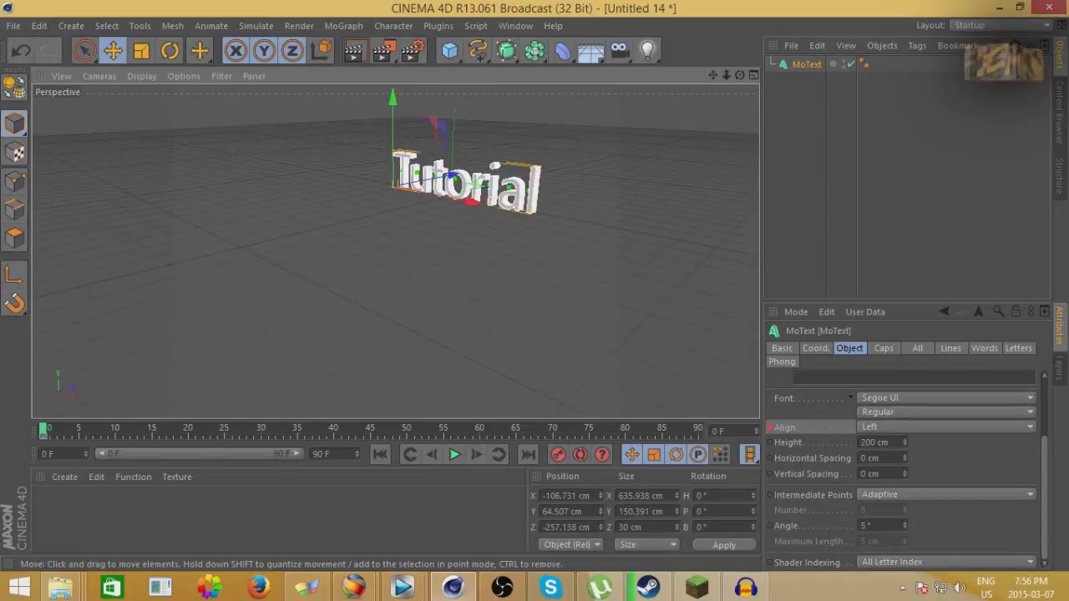
{"action": "scroll", "coordinate": [168, 167], "scroll_direction": "up", "scroll_amount": 1}
{"action": "scroll", "coordinate": [506, 188], "scroll_direction": "down", "scroll_amount": 2}
{"action": "scroll", "coordinate": [592, 188], "scroll_direction": "up", "scroll_amount": 2}
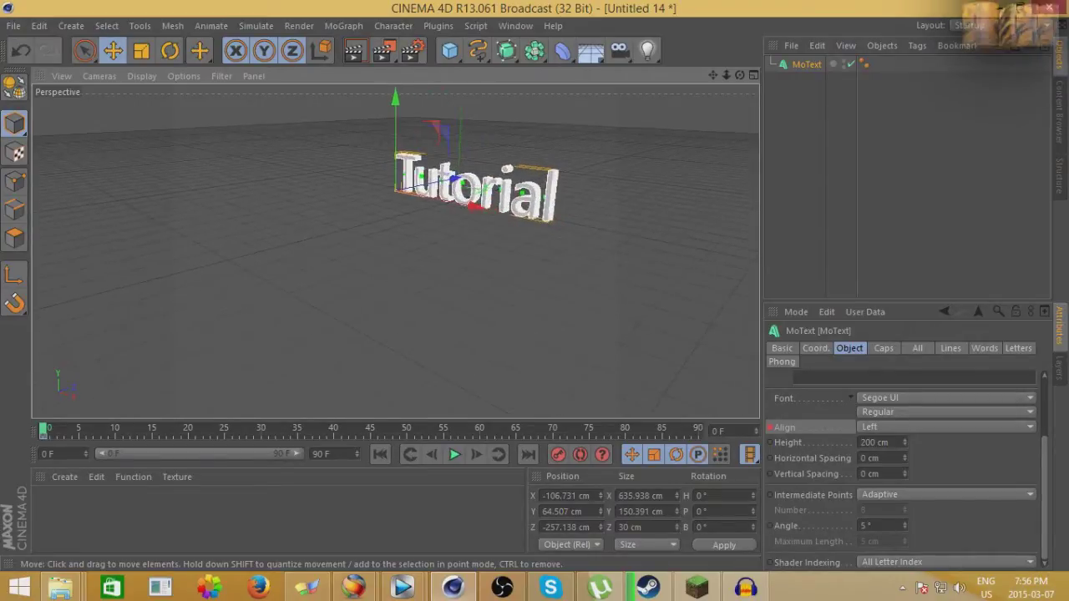
{"action": "scroll", "coordinate": [409, 215], "scroll_direction": "down", "scroll_amount": 1}
{"action": "scroll", "coordinate": [598, 108], "scroll_direction": "up", "scroll_amount": 1}
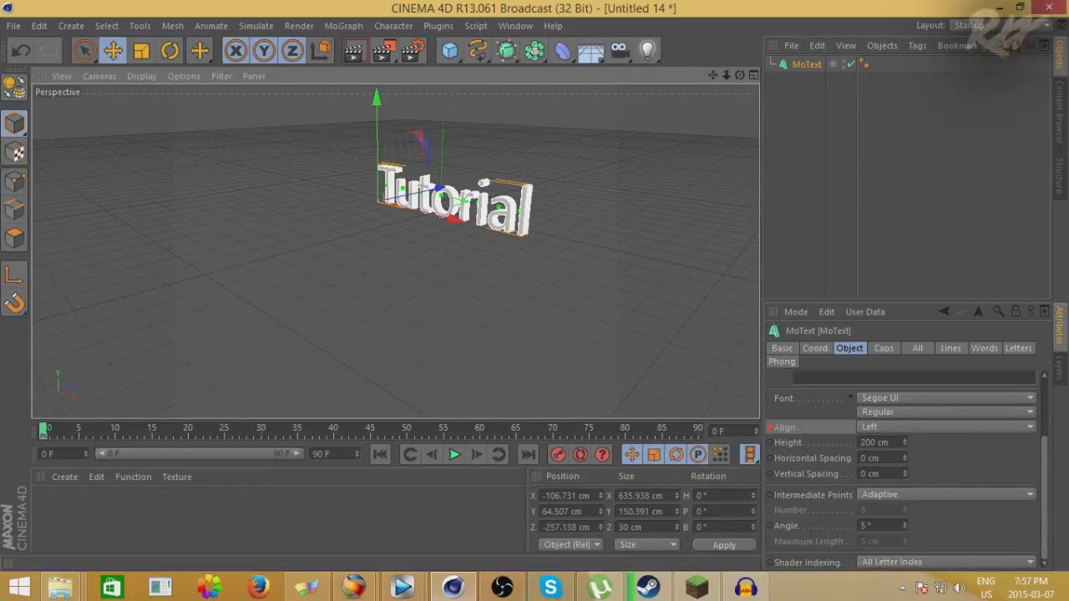
Create two new materials for the scene.
{"action": "left_click", "coordinate": [64, 477]}
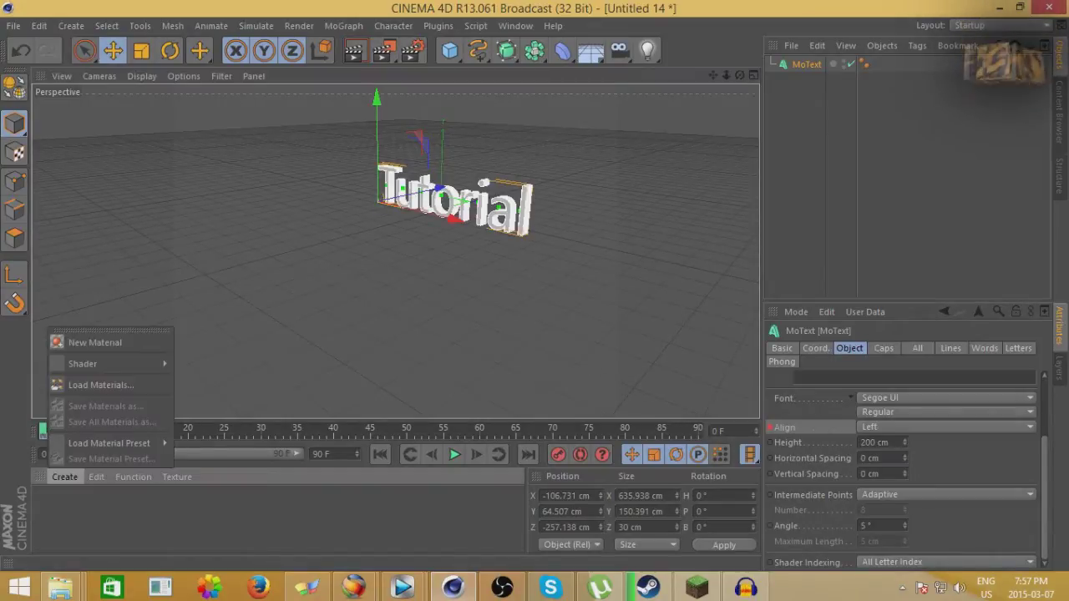
{"action": "left_click", "coordinate": [71, 341]}
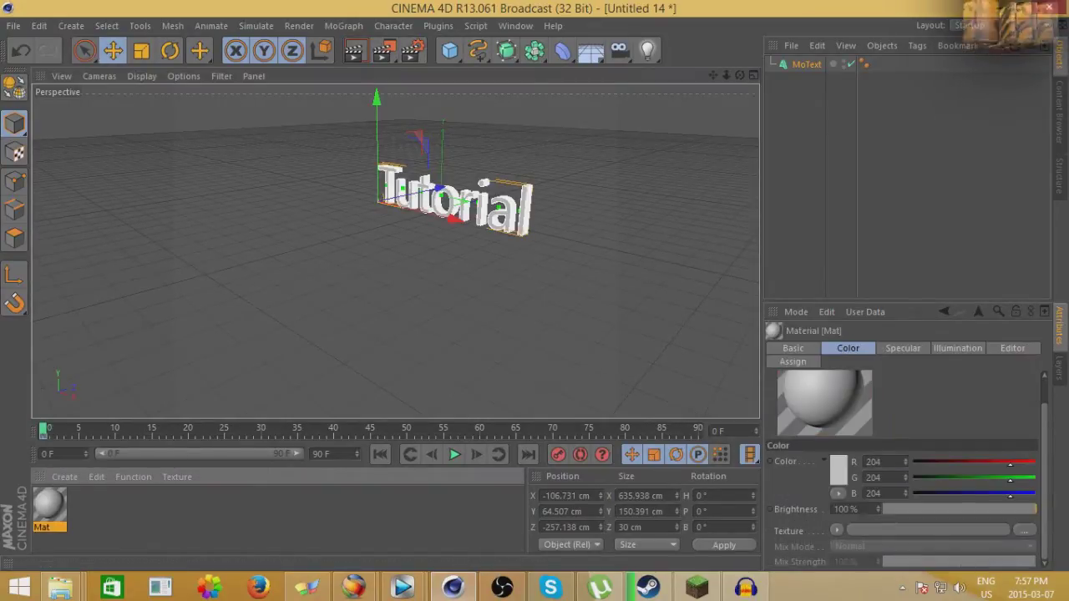
{"action": "left_click", "coordinate": [64, 477]}
{"action": "left_click", "coordinate": [71, 339]}
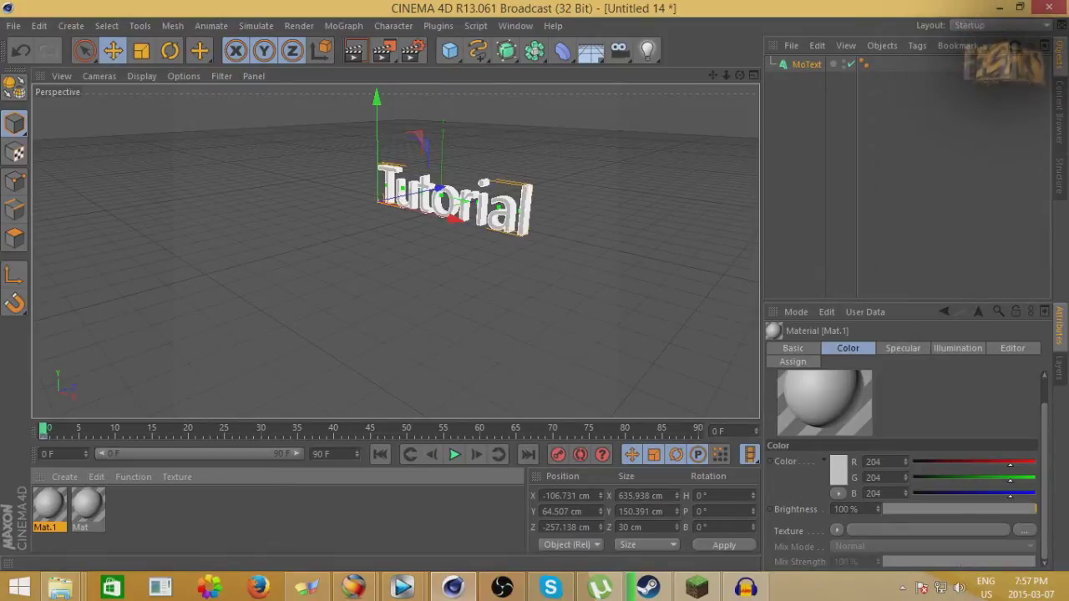
Make the material Mat.1 nearly black, with an RGB color of about 9, 9, 4.
{"action": "left_click", "coordinate": [917, 462]}
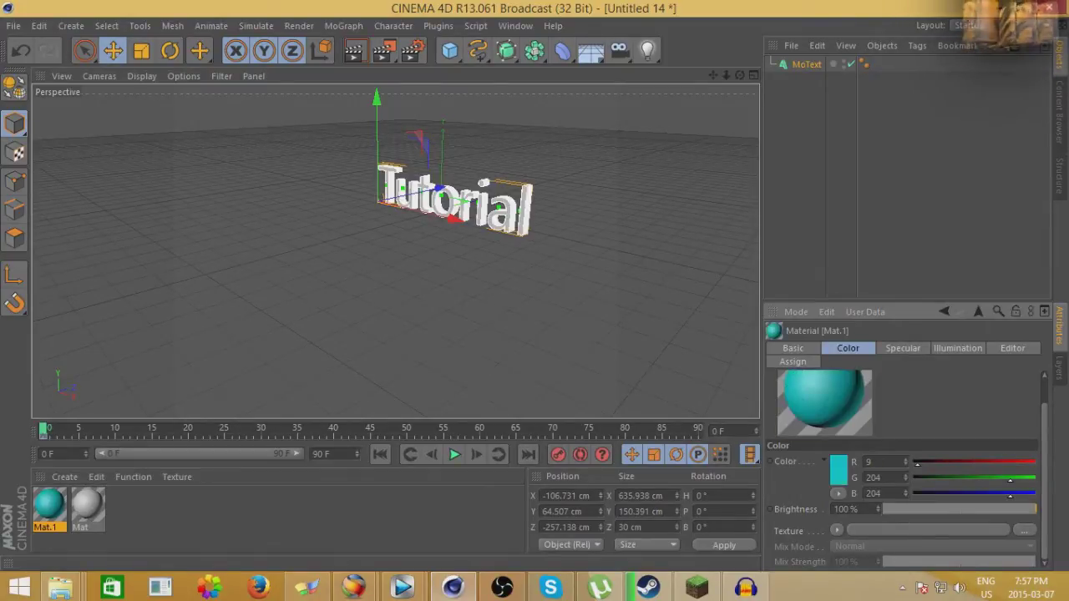
{"action": "left_click", "coordinate": [917, 479]}
{"action": "left_click_drag", "start_coordinate": [1010, 495], "coordinate": [914, 494]}
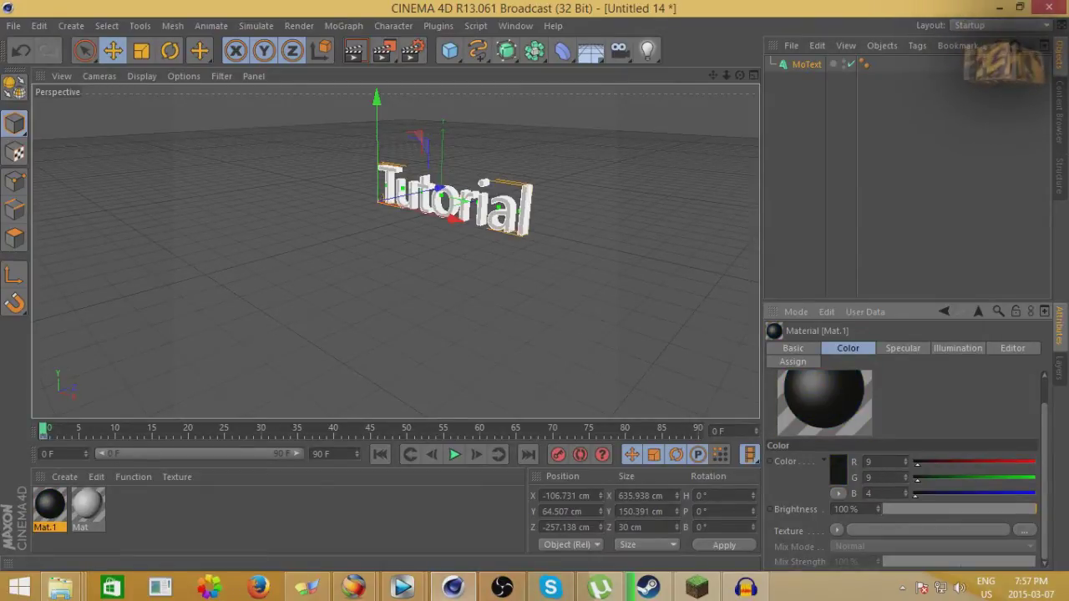
Make the material Mat bright red, with an RGB color of about 255, 1, 9, and deselect it.
{"action": "left_click", "coordinate": [87, 505]}
{"action": "mouse_move", "coordinate": [1009, 464]}
{"action": "left_mouse_down"}
{"action": "mouse_move", "coordinate": [1034, 464]}
{"action": "mouse_move", "coordinate": [914, 478]}
{"action": "left_mouse_up"}
{"action": "left_click_drag", "start_coordinate": [1010, 494], "coordinate": [917, 495]}
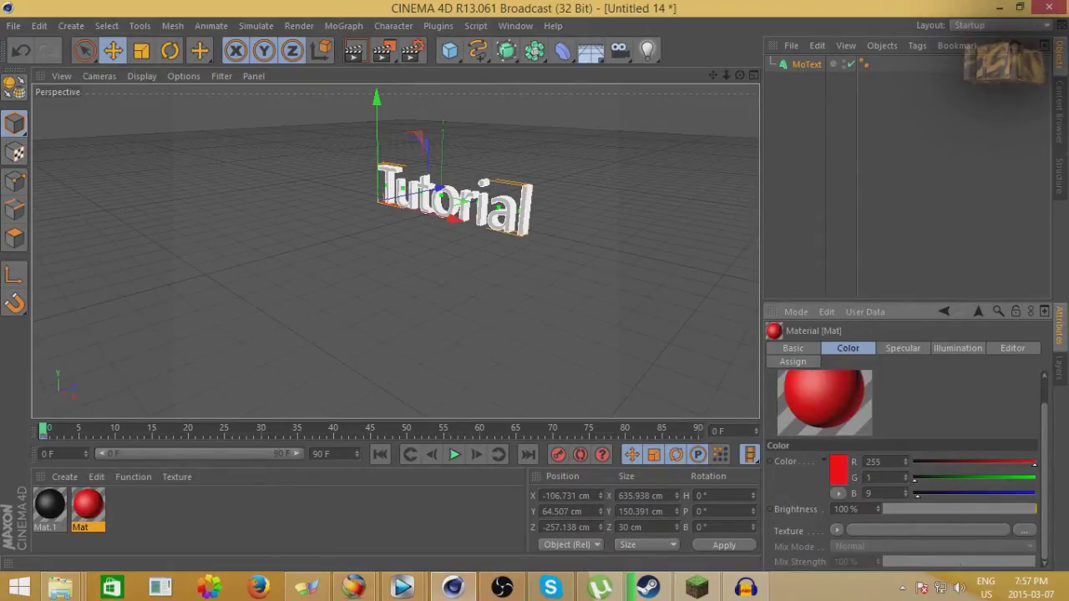
{"action": "mouse_move", "coordinate": [1033, 464]}
{"action": "left_mouse_down"}
{"action": "mouse_move", "coordinate": [935, 464]}
{"action": "mouse_move", "coordinate": [1034, 464]}
{"action": "left_mouse_up"}
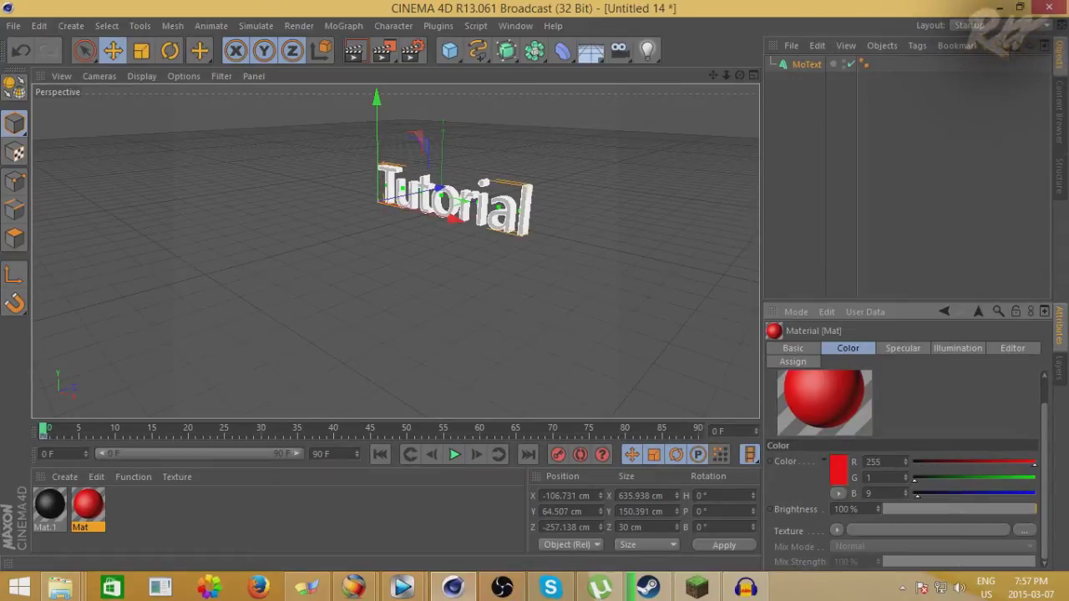
{"action": "left_click", "coordinate": [334, 514]}
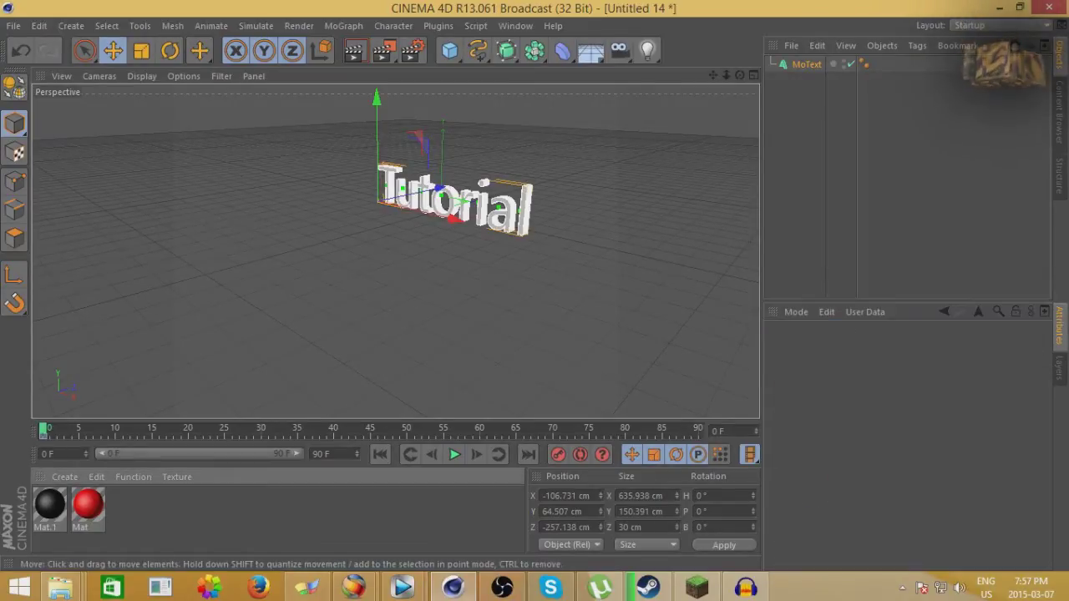
Apply the red material Mat to the "Tutorial" text and add a second copy of its texture tag.
{"action": "scroll", "coordinate": [458, 315], "scroll_direction": "down", "scroll_amount": 1}
{"action": "scroll", "coordinate": [531, 187], "scroll_direction": "up", "scroll_amount": 1}
{"action": "scroll", "coordinate": [466, 206], "scroll_direction": "up", "scroll_amount": 2}
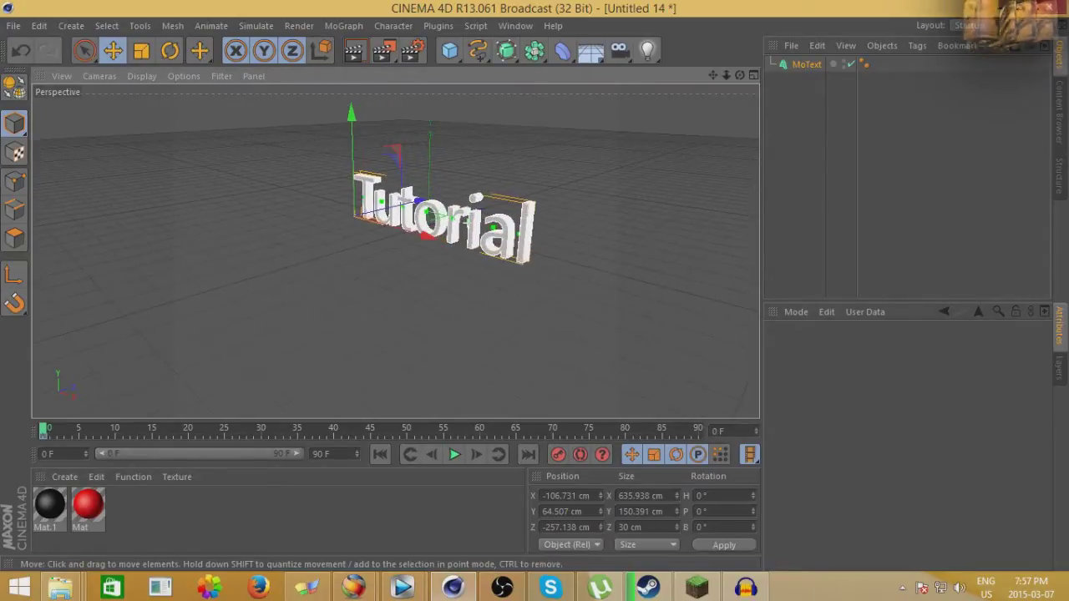
{"action": "scroll", "coordinate": [392, 207], "scroll_direction": "up", "scroll_amount": 1}
{"action": "scroll", "coordinate": [391, 207], "scroll_direction": "up", "scroll_amount": 1}
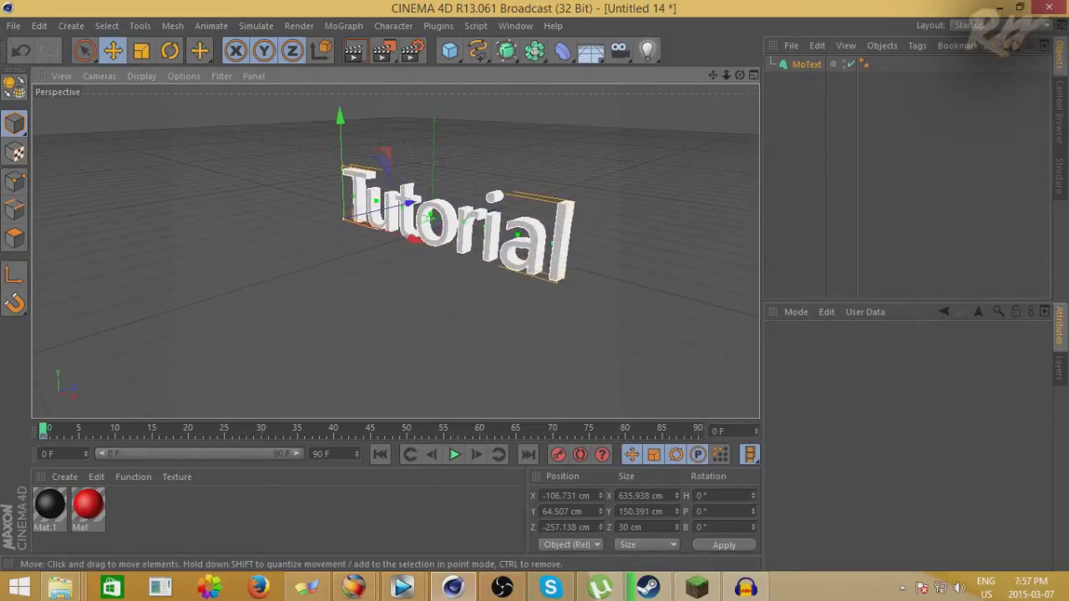
{"action": "key", "text": "ctrl+shift+a"}
{"action": "left_click", "coordinate": [87, 506]}
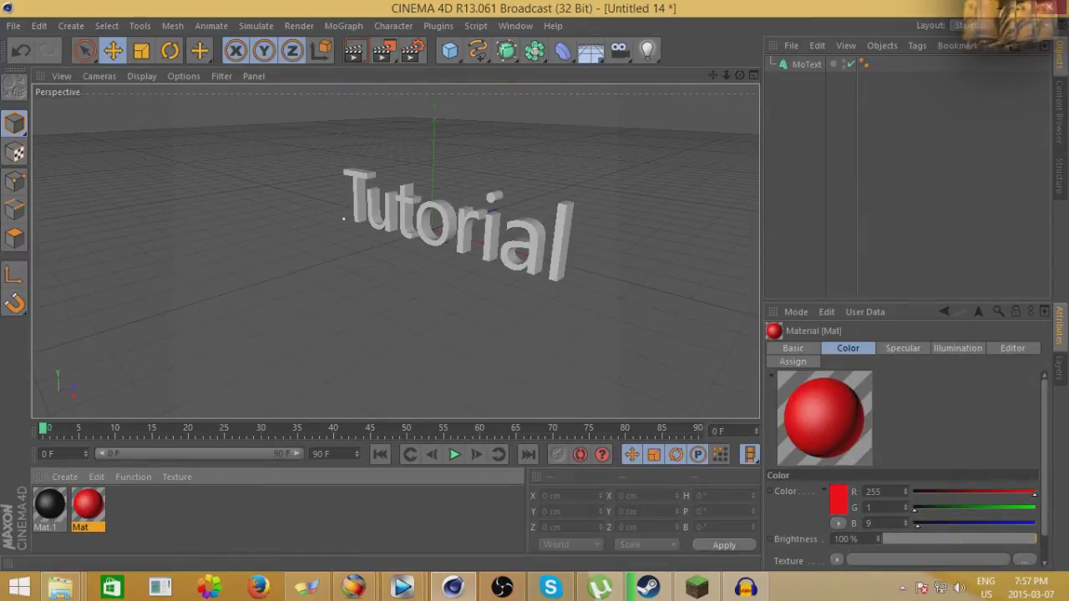
{"action": "left_click_drag", "start_coordinate": [88, 505], "coordinate": [434, 223]}
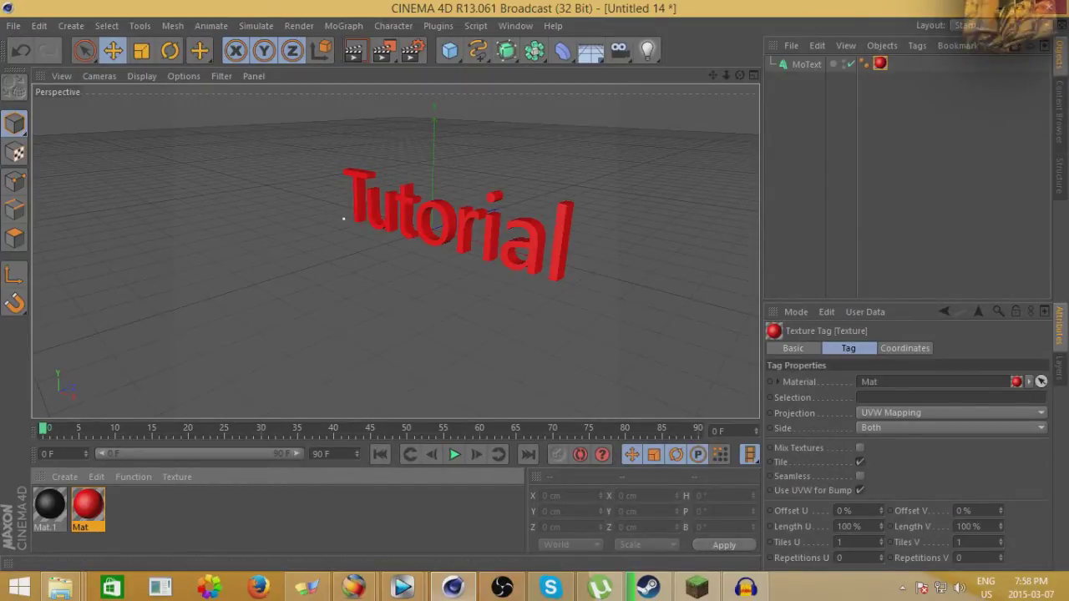
{"action": "key", "text": "ctrl+v"}
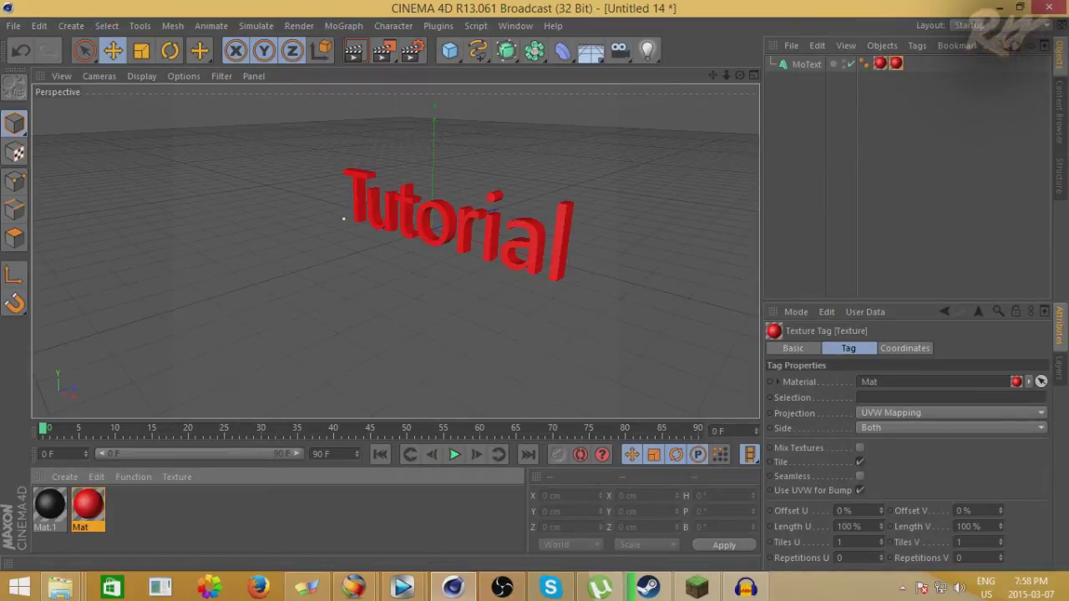
Restrict the second red texture tag on the MoText object to the selection C1.
{"action": "left_click", "coordinate": [792, 348]}
{"action": "left_click", "coordinate": [848, 348]}
{"action": "left_click", "coordinate": [904, 349]}
{"action": "left_click", "coordinate": [847, 349]}
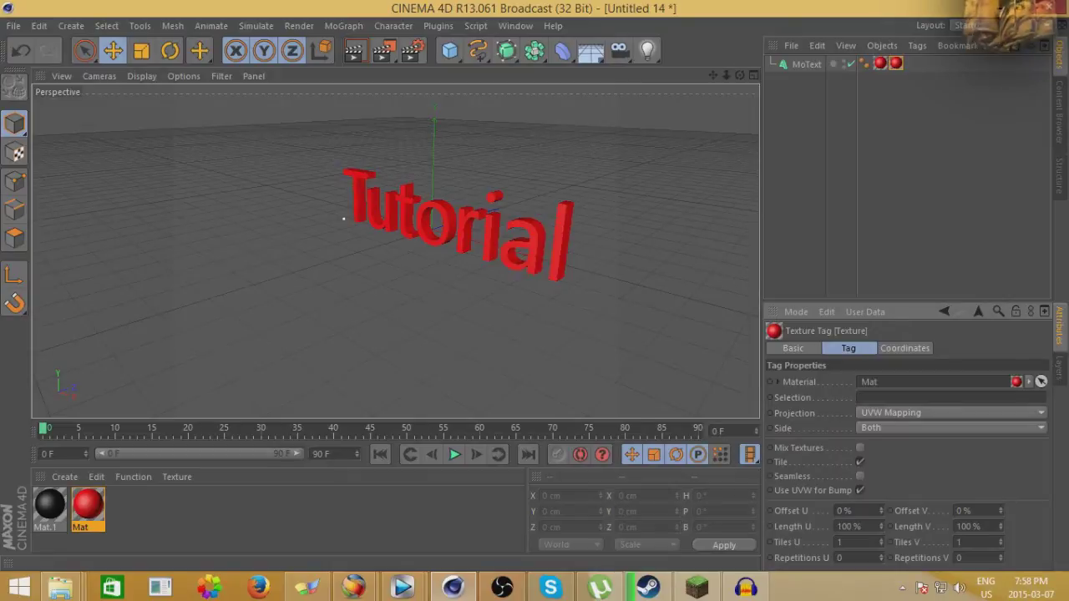
{"action": "left_click", "coordinate": [861, 398]}
{"action": "type", "text": "C"}
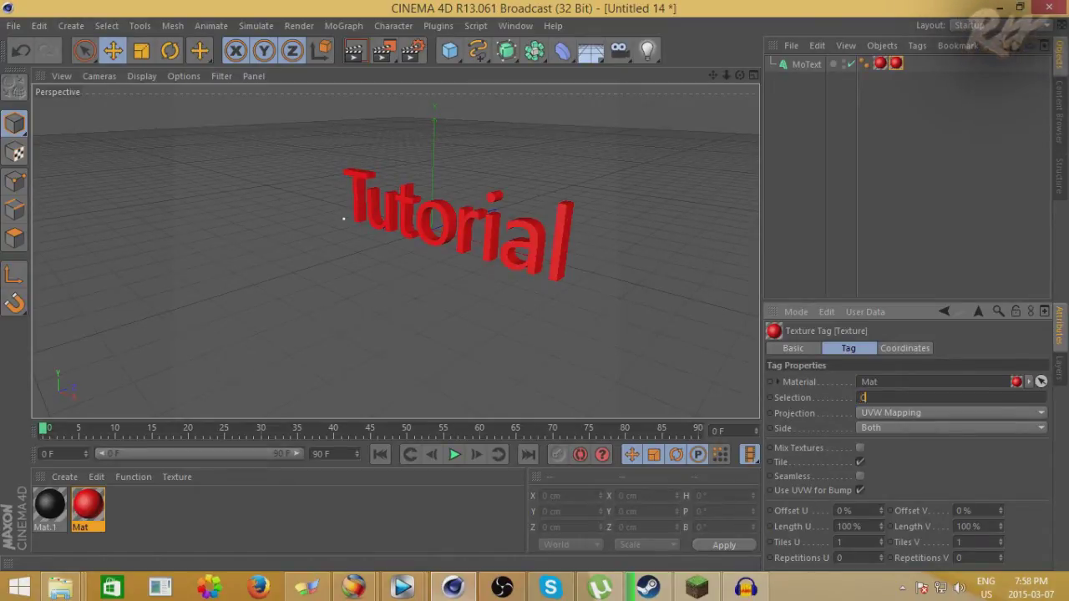
{"action": "type", "text": "1"}
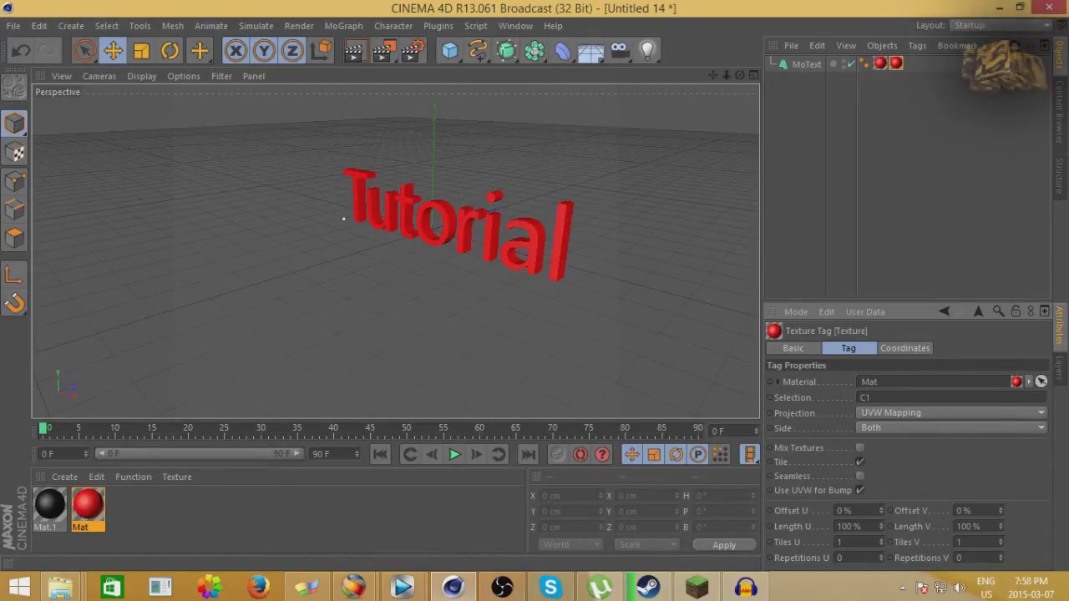
{"action": "key", "text": "Return"}
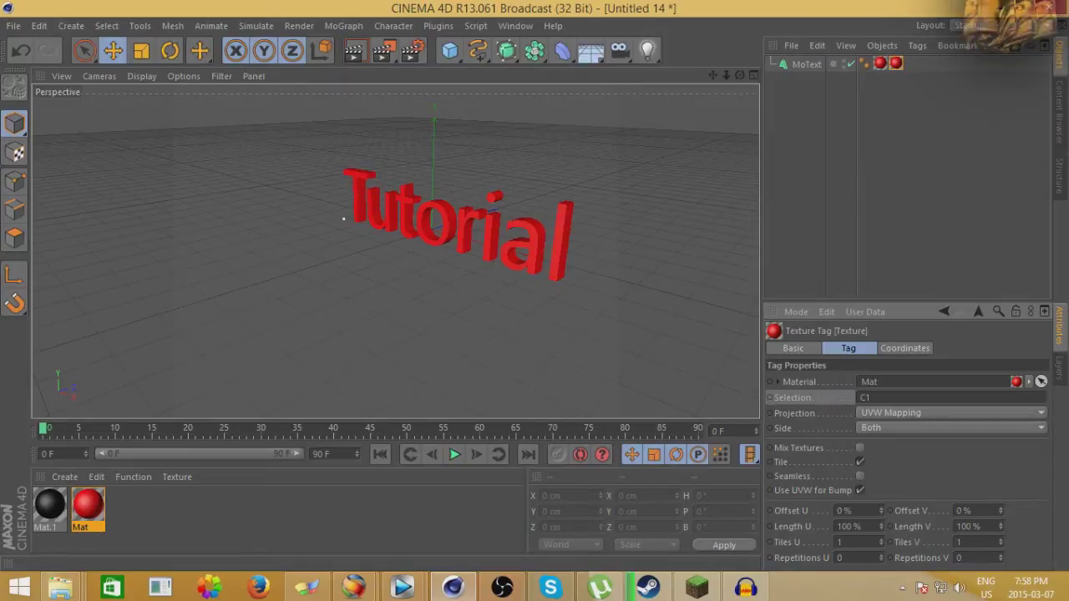
Apply the black material Mat.1 to the "Tutorial" text and restrict its texture tag to the selection C1.
{"action": "left_click", "coordinate": [49, 505]}
{"action": "left_click", "coordinate": [88, 506]}
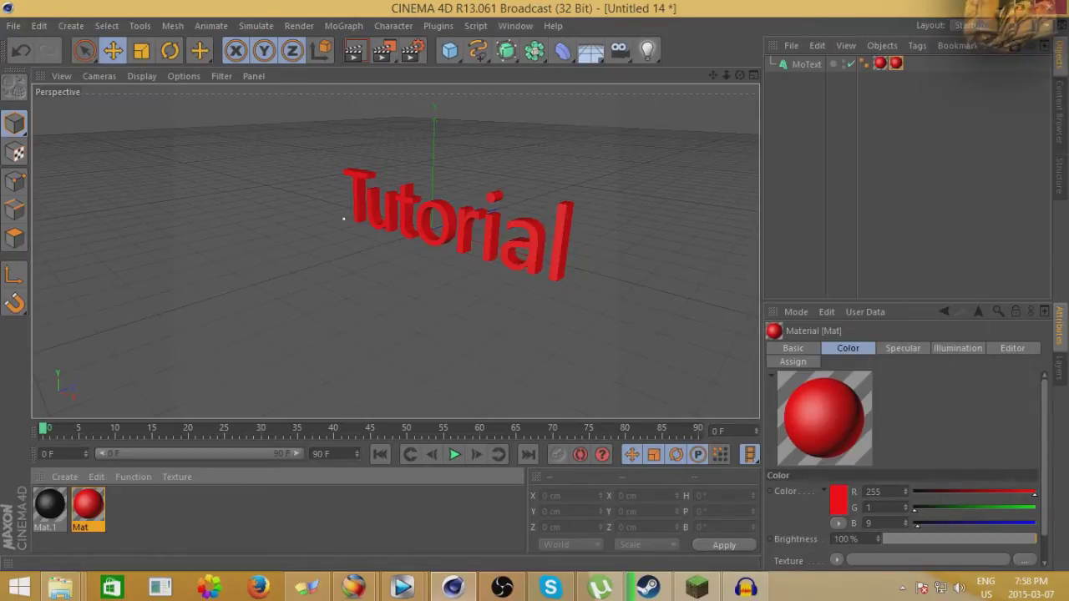
{"action": "left_click", "coordinate": [50, 505]}
{"action": "left_click_drag", "start_coordinate": [50, 506], "coordinate": [434, 221]}
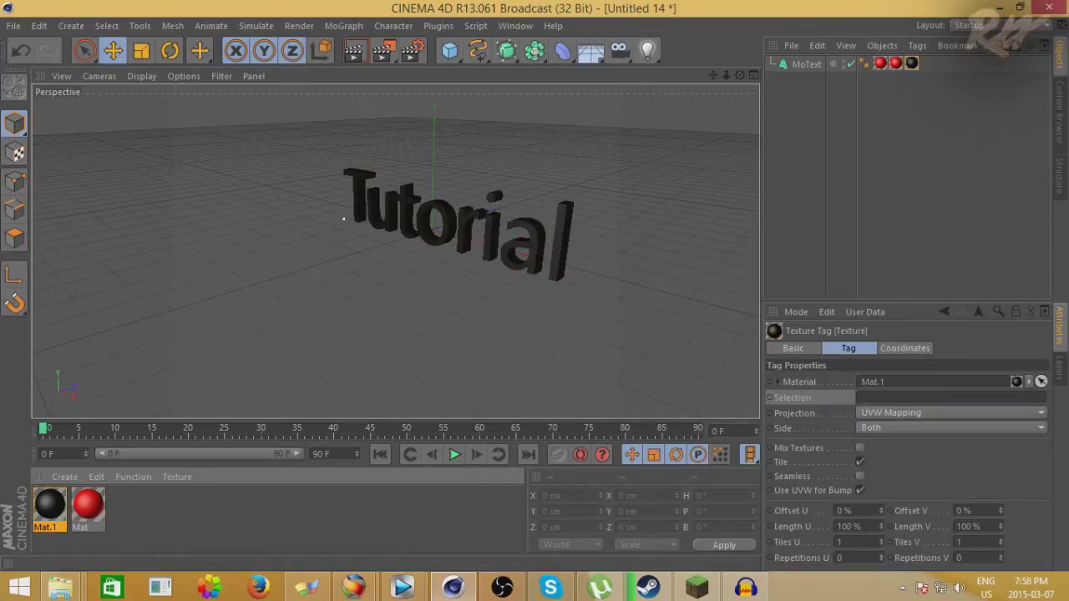
{"action": "left_click", "coordinate": [865, 397]}
{"action": "type", "text": "C"}
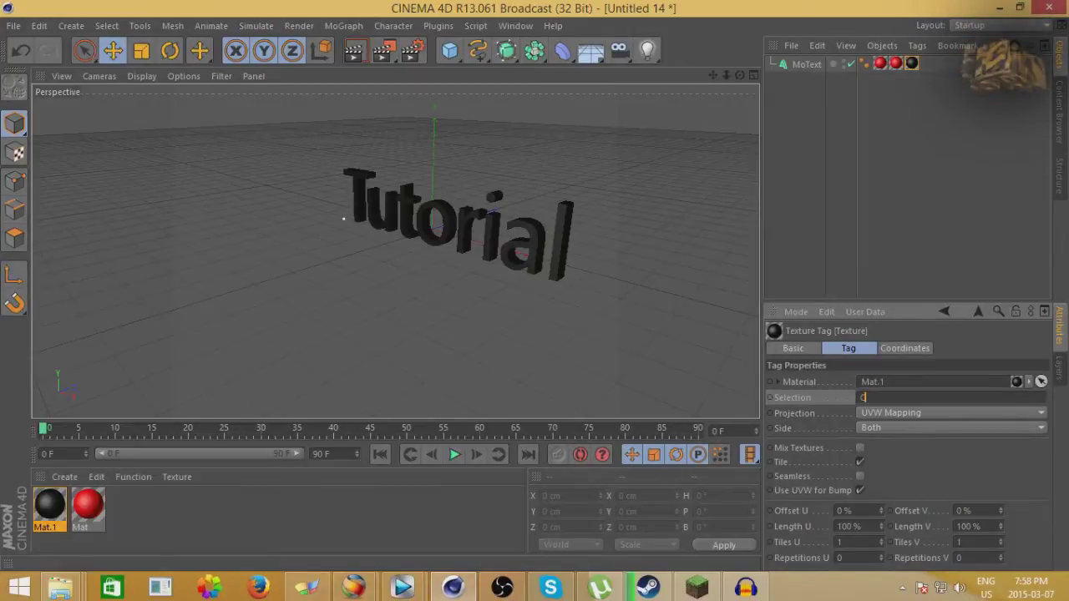
{"action": "type", "text": "1"}
{"action": "key", "text": "Return"}
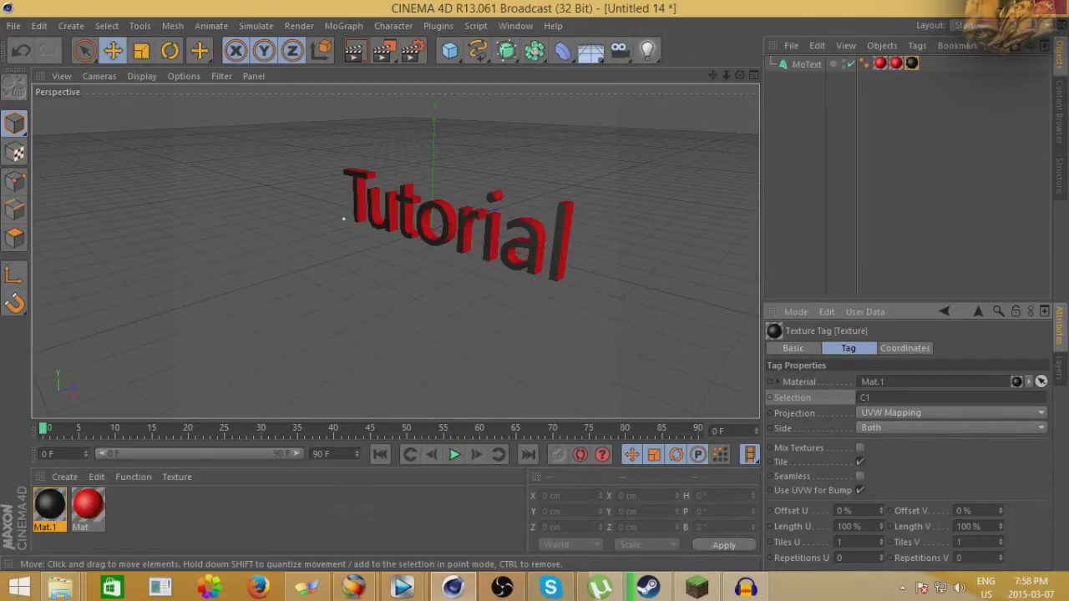
Add another red Mat texture tag to the MoText object and set its selection to C1.
{"action": "left_click", "coordinate": [87, 505]}
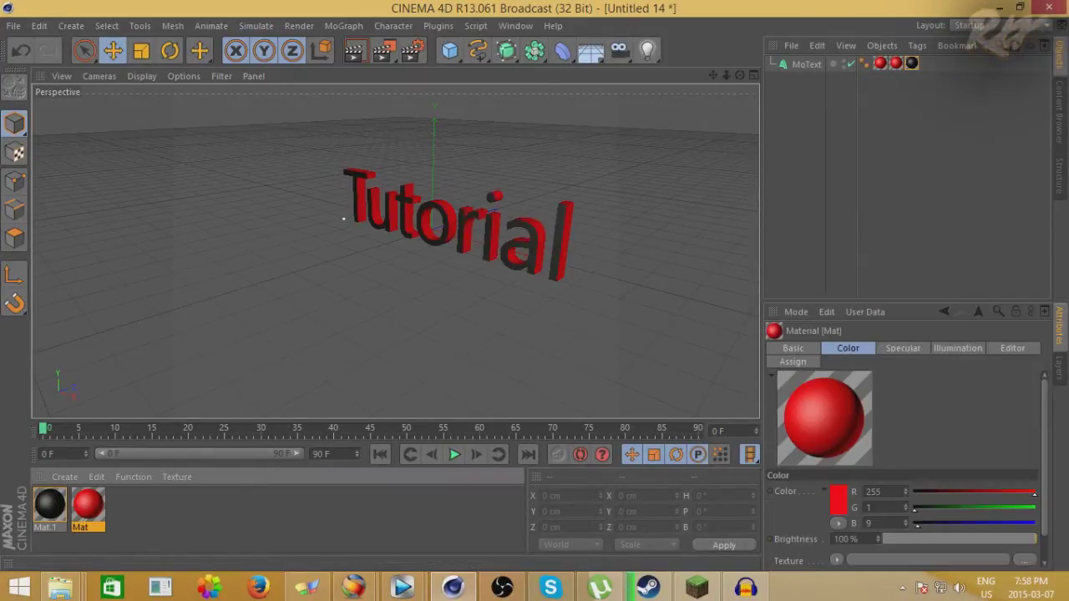
{"action": "left_click_drag", "start_coordinate": [88, 505], "coordinate": [806, 63]}
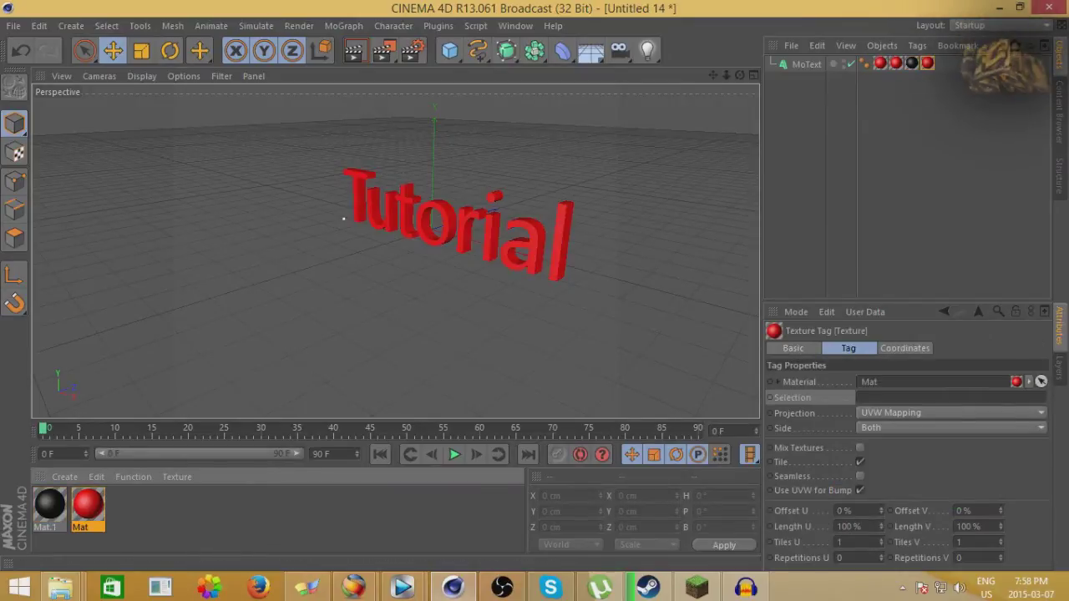
{"action": "type", "text": "C1"}
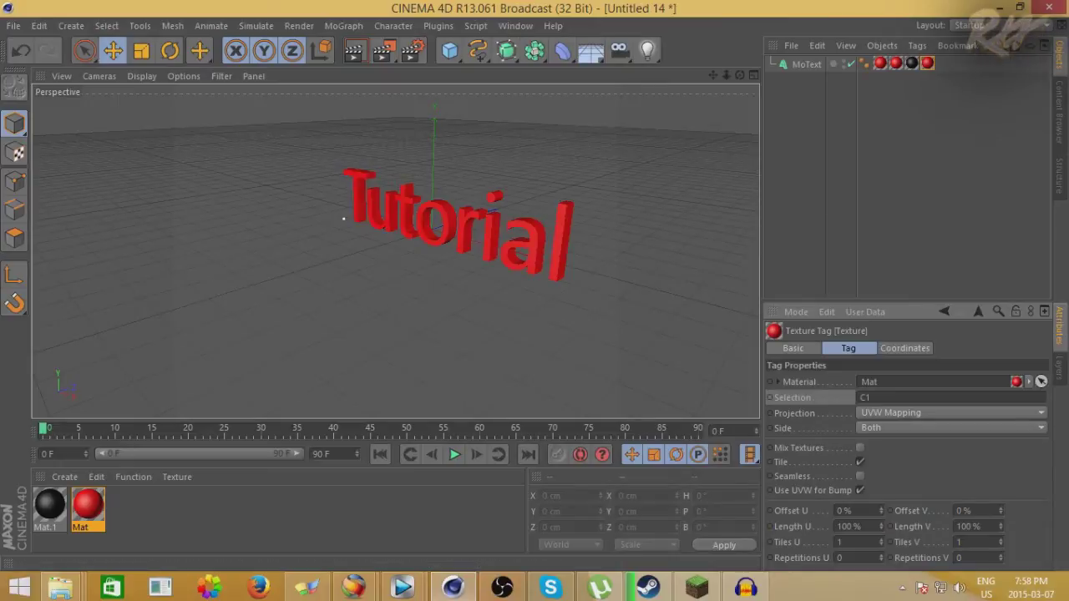
Apply the black material Mat.1 to the text once more, with the new texture tag limited to selection C1.
{"action": "left_click", "coordinate": [49, 504]}
{"action": "left_click_drag", "start_coordinate": [50, 505], "coordinate": [435, 221]}
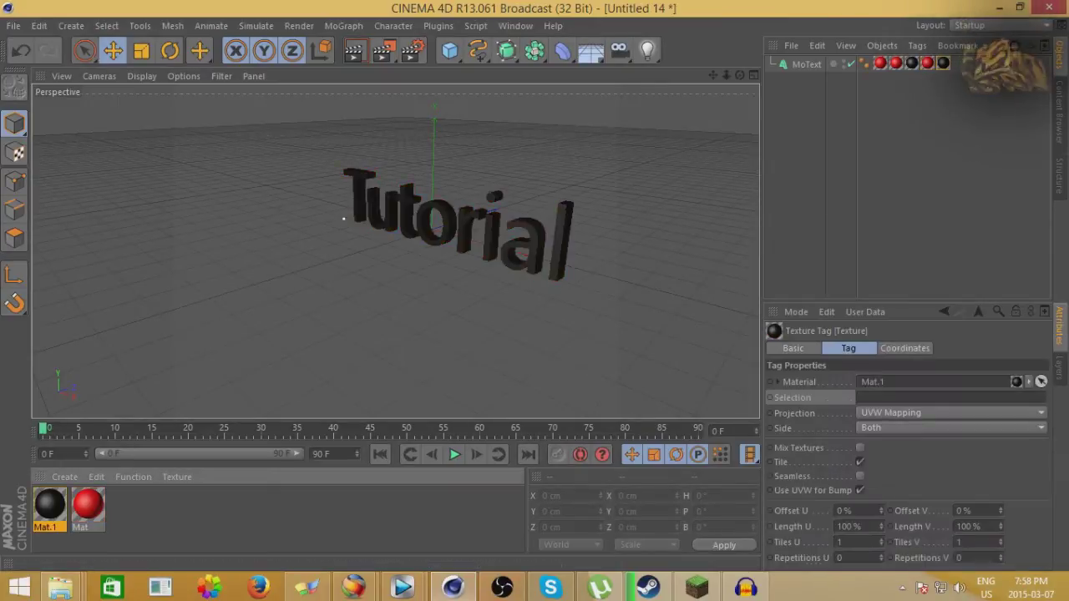
{"action": "left_click", "coordinate": [862, 397]}
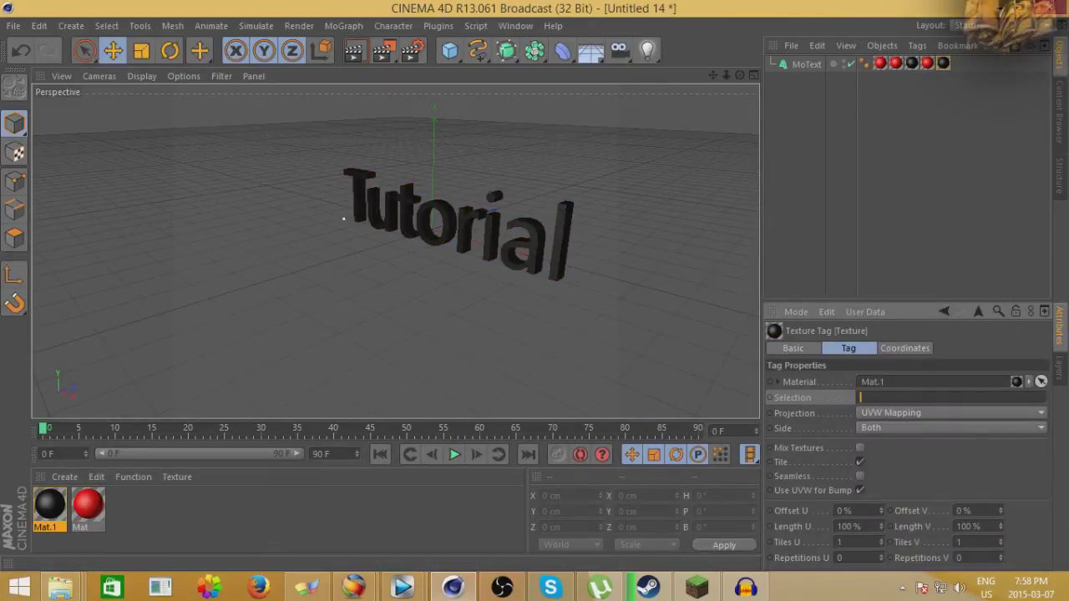
{"action": "type", "text": "C1"}
{"action": "key", "text": "Return"}
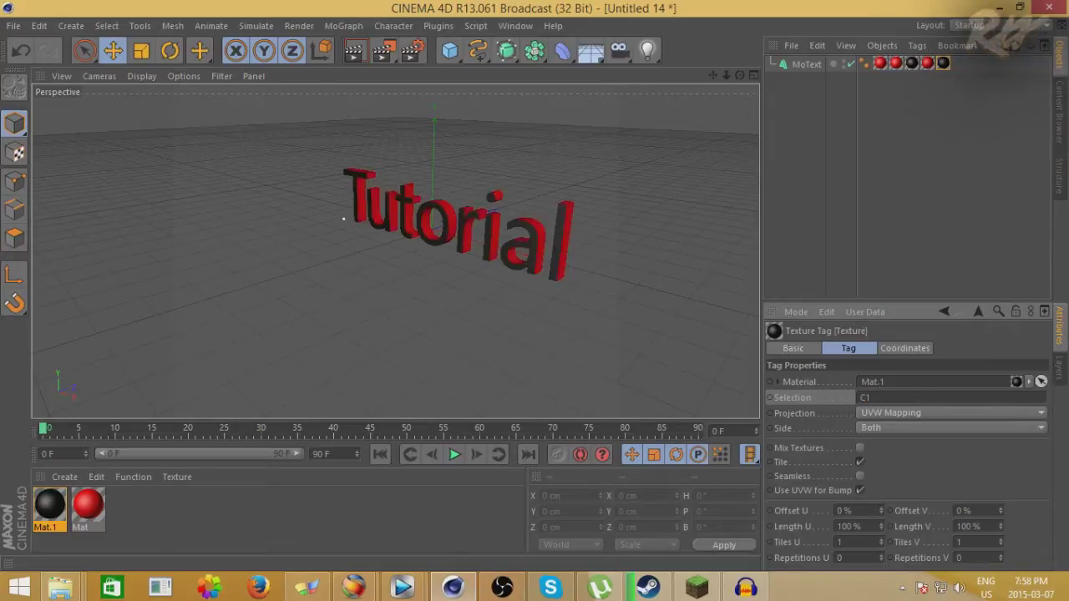